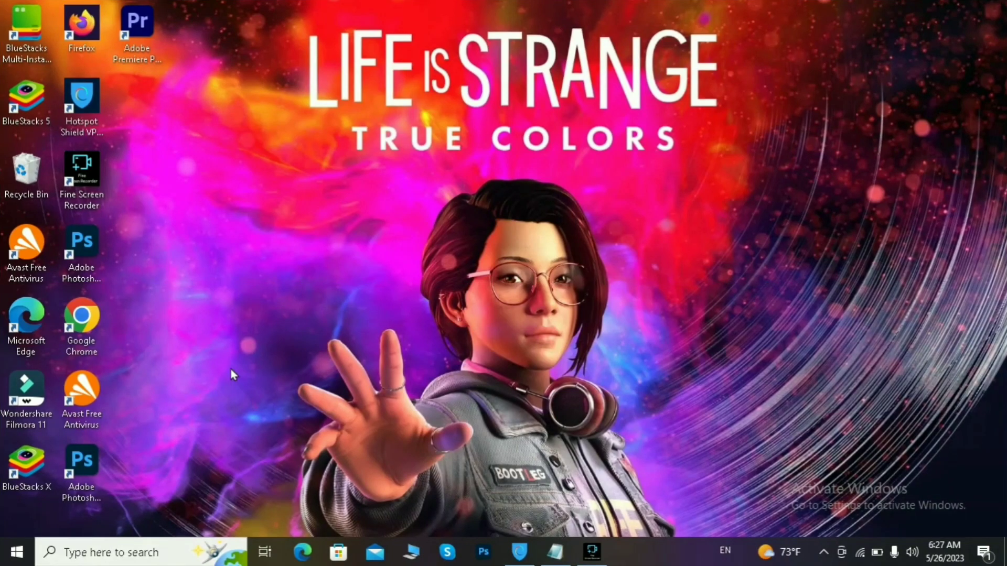
pyautogui.doubleClick(108, 311)
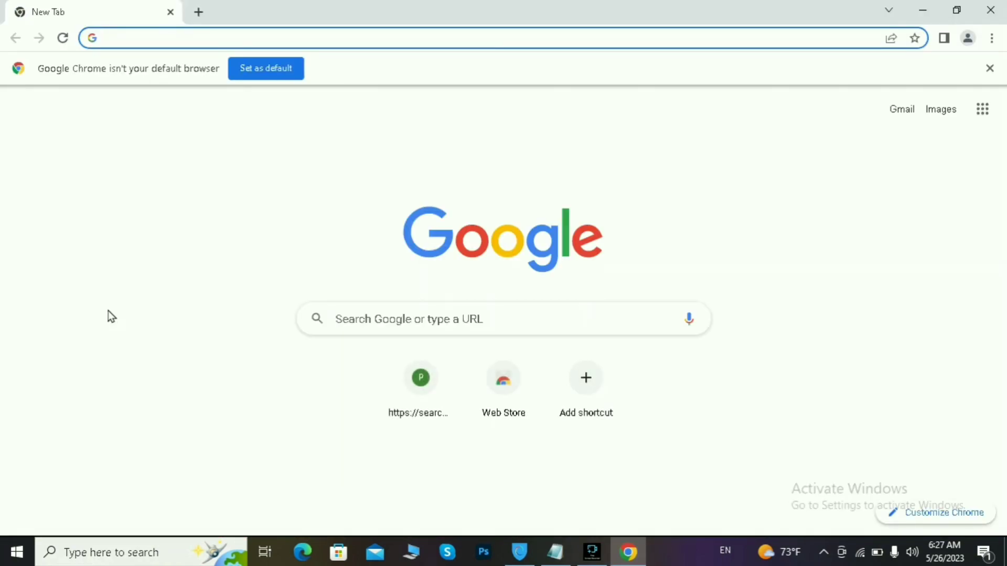
pyautogui.click(376, 326)
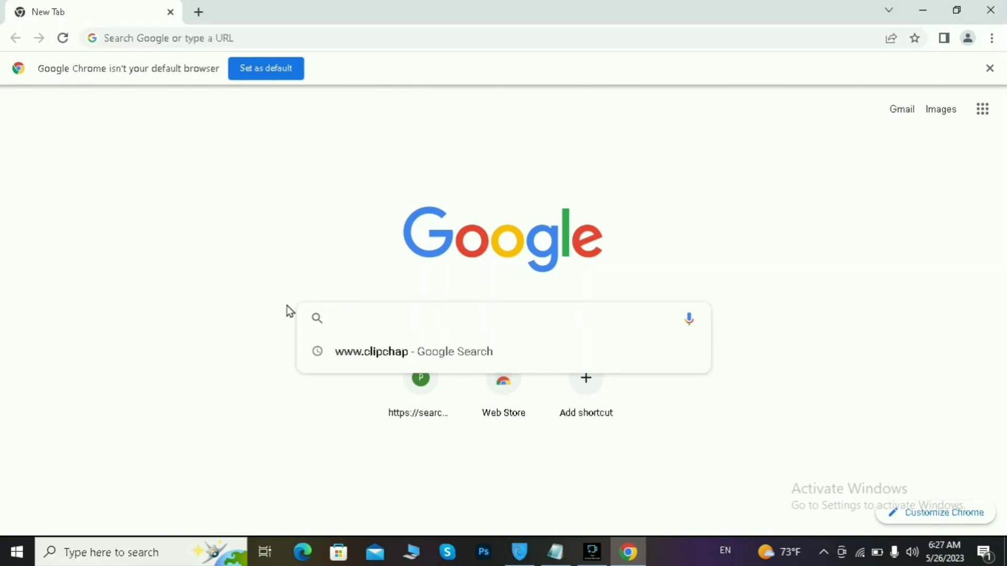
pyautogui.write('www.')
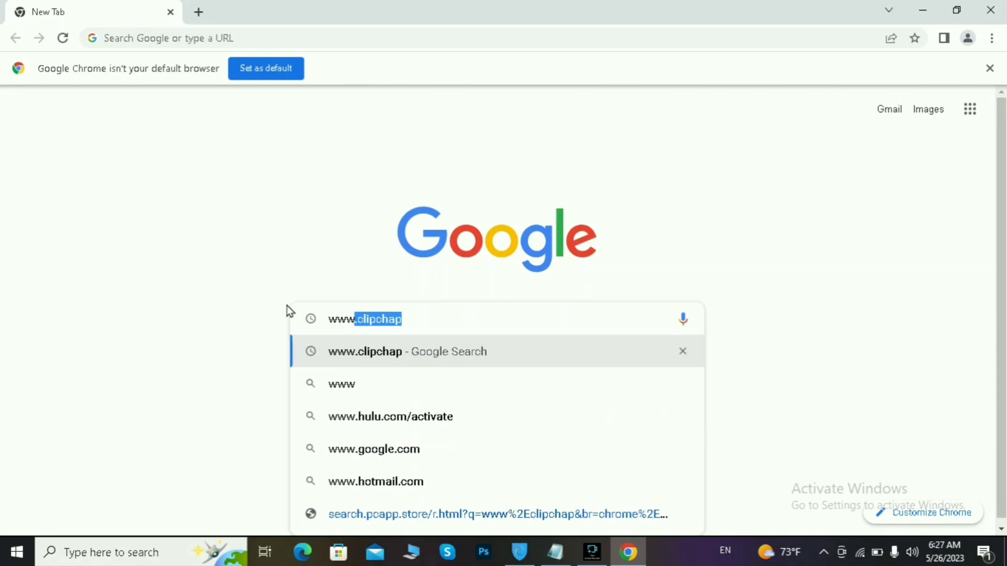
pyautogui.write('clipchamp')
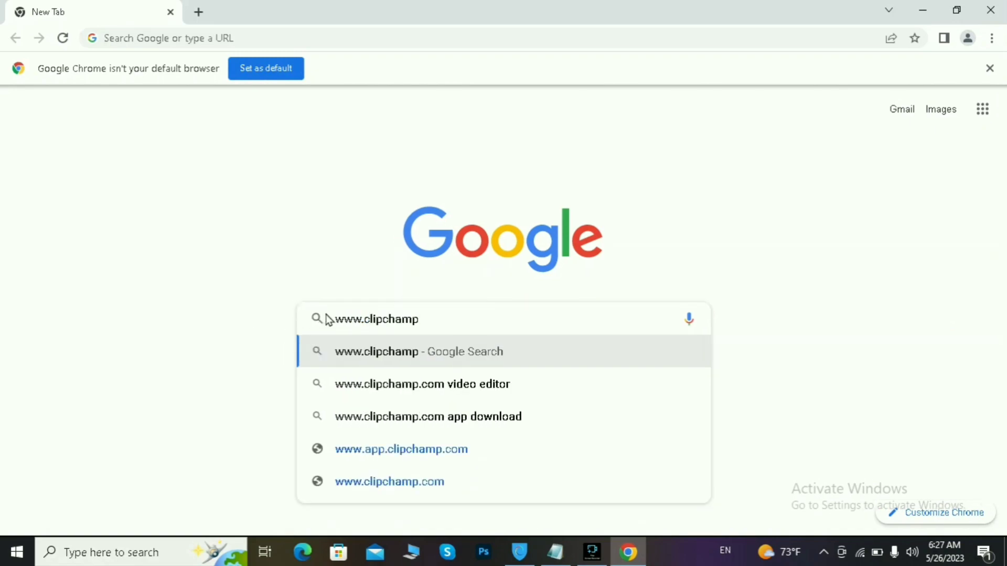
pyautogui.click(409, 353)
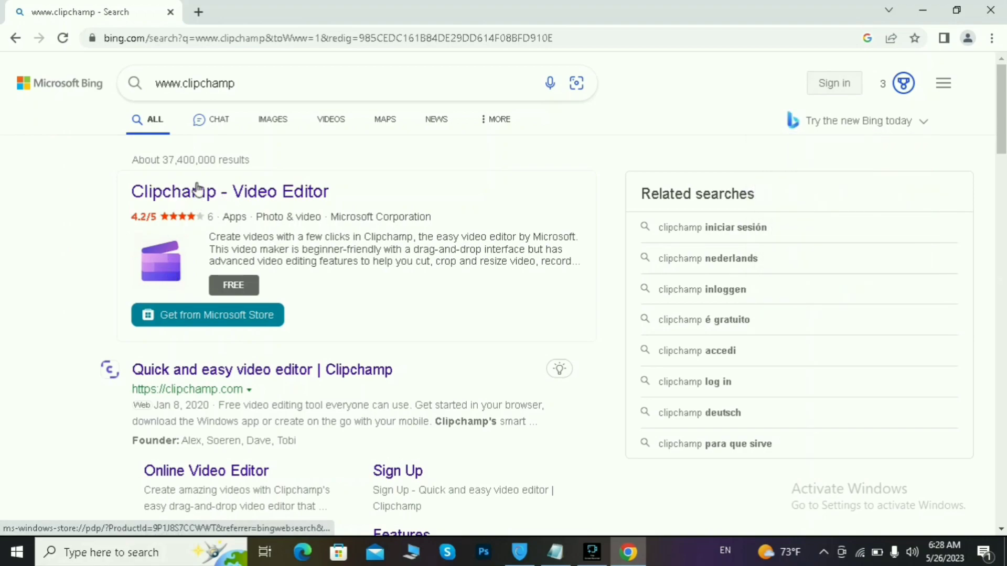
# Step: Open the Clipchamp - Video Editor result in the browser, declining the Microsoft Store prompt, and browse the page
pyautogui.click(282, 199)
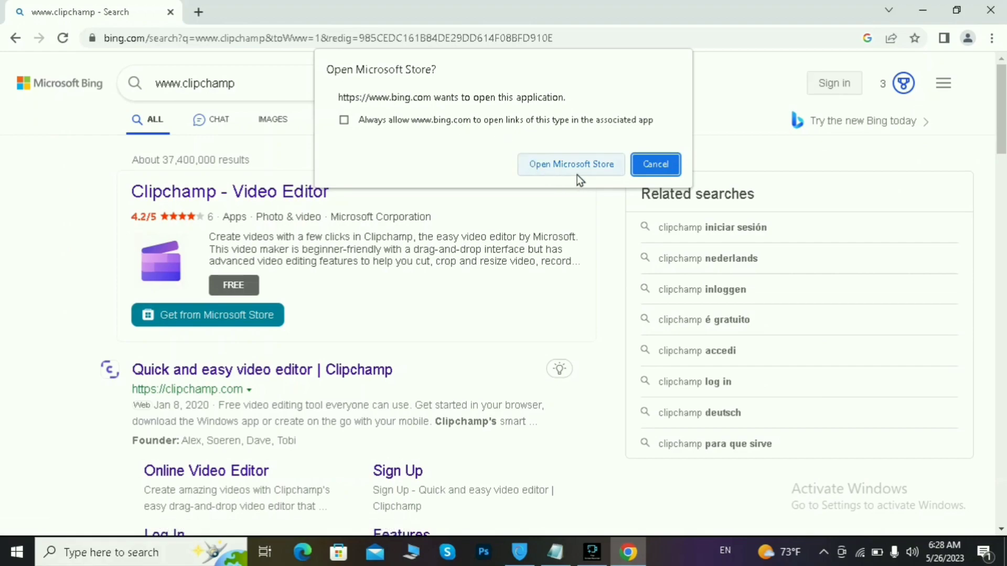
pyautogui.click(639, 171)
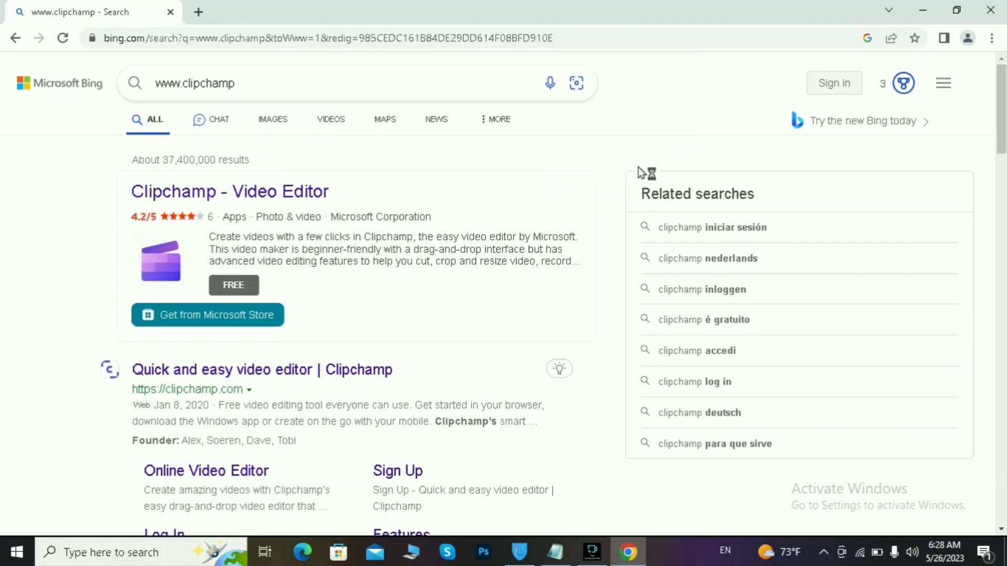
pyautogui.click(252, 203)
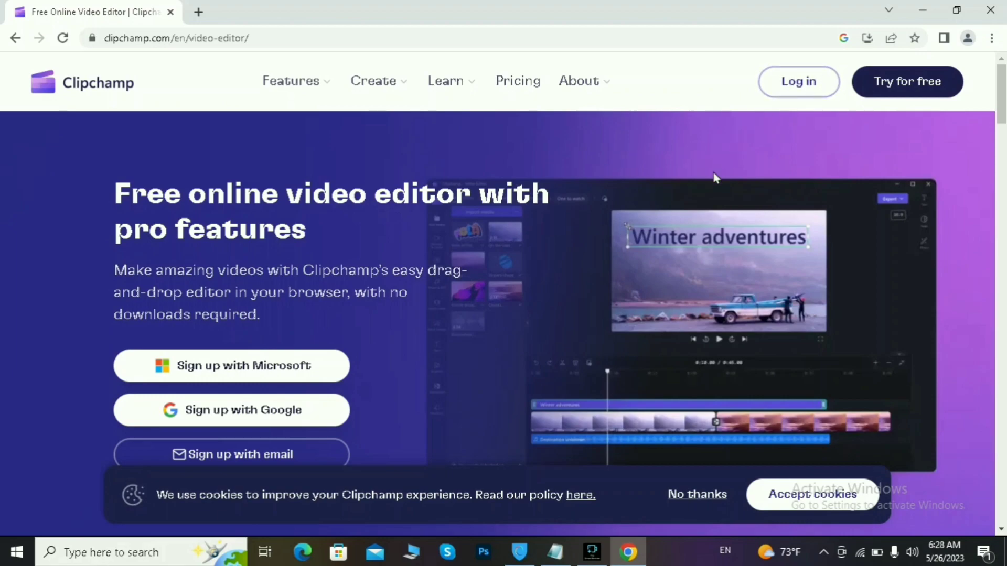
pyautogui.scroll(-1, 495, 322)
pyautogui.scroll(1, 495, 323)
pyautogui.scroll(-5, 527, 310)
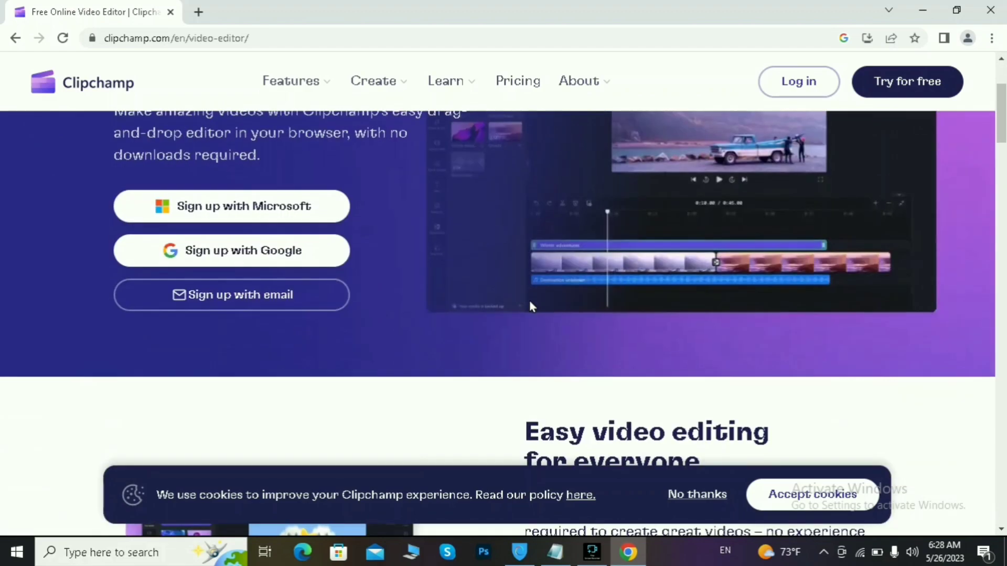
pyautogui.scroll(-7, 529, 302)
pyautogui.scroll(8, 530, 304)
pyautogui.scroll(3, 532, 306)
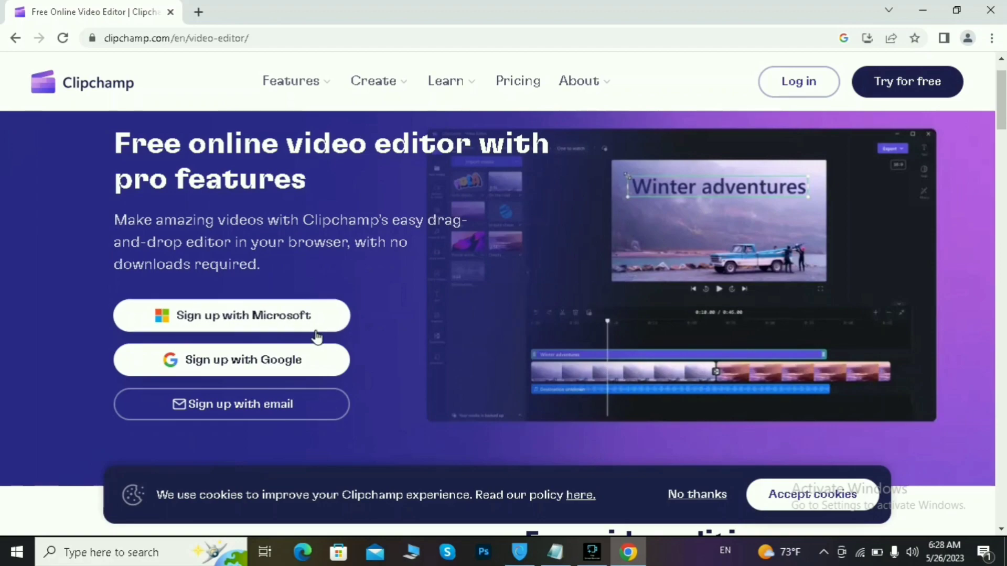
# Step: Abandon the Google sign-up and go to Clipchamp's Log in page instead
pyautogui.click(308, 360)
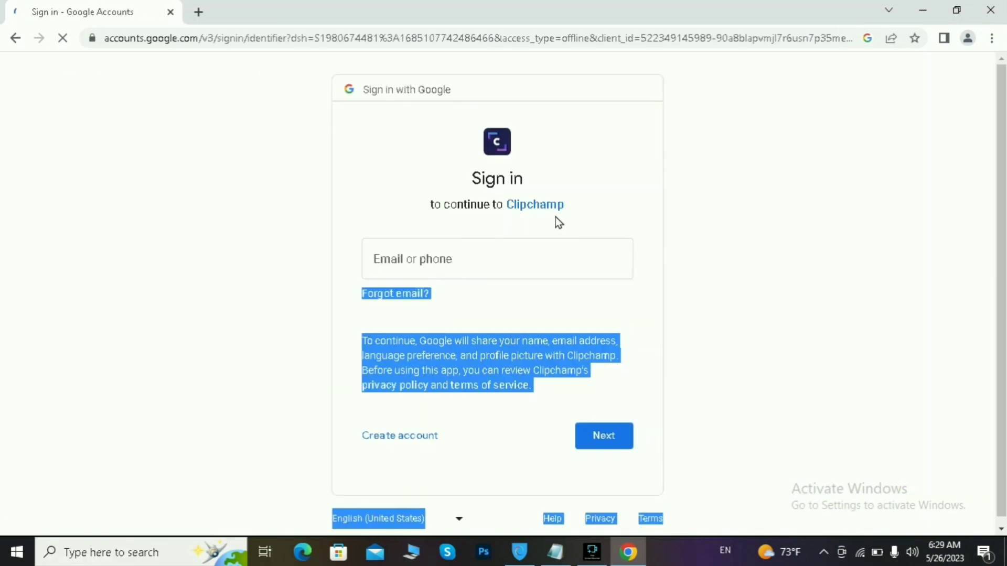
pyautogui.click(509, 255)
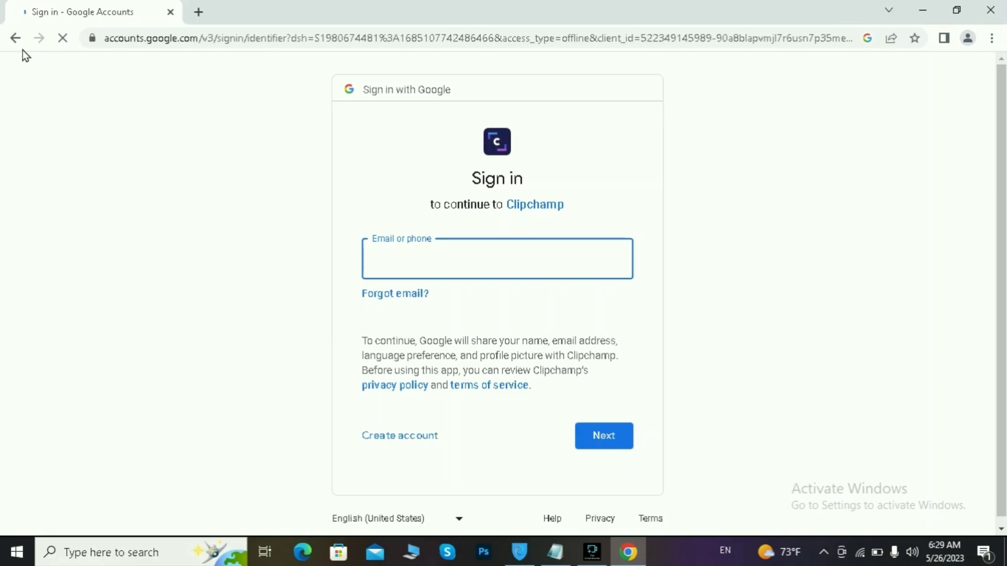
pyautogui.click(15, 38)
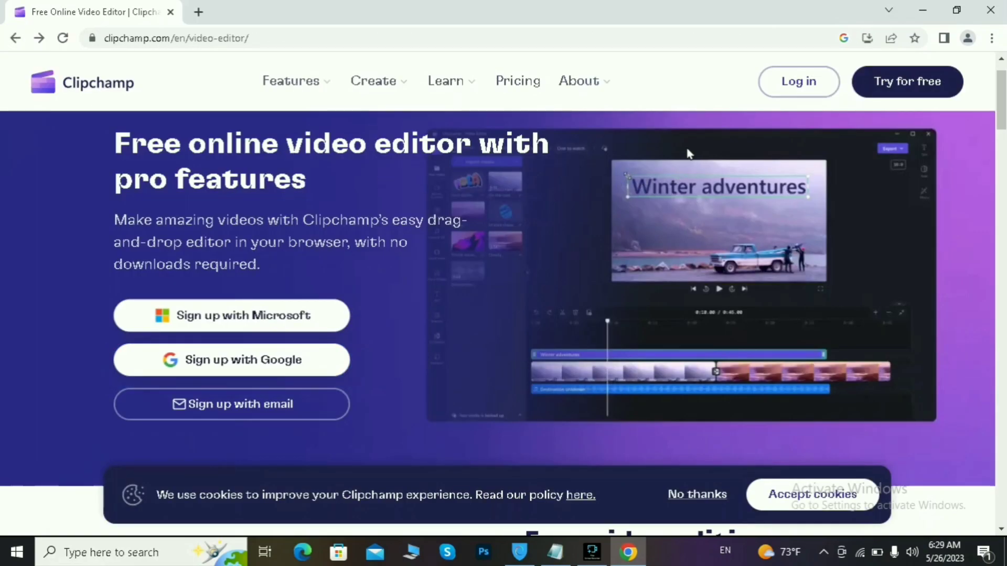
pyautogui.click(791, 86)
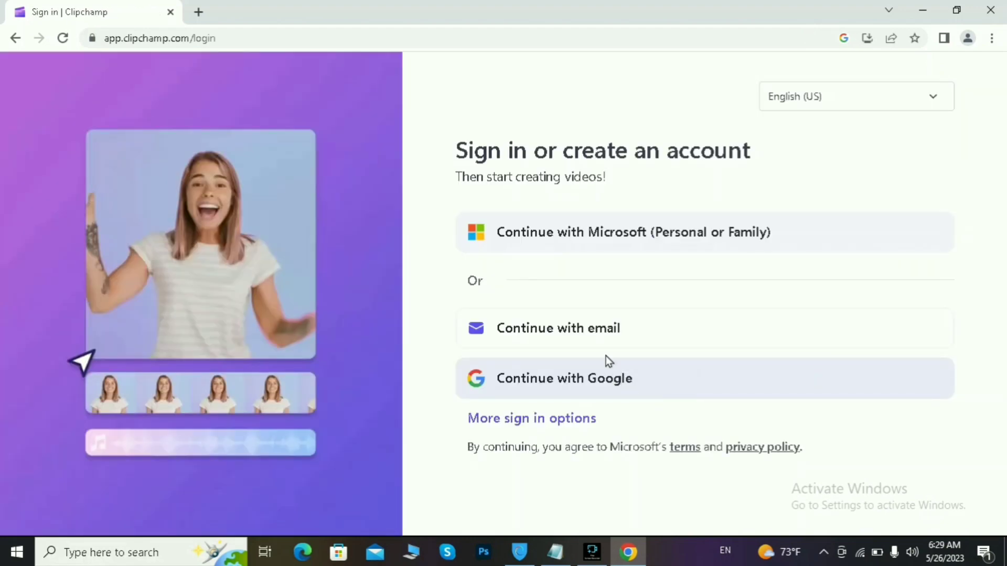
# Step: Choose Continue with email, enter the account e-mail address and request a sign-in link
pyautogui.click(596, 338)
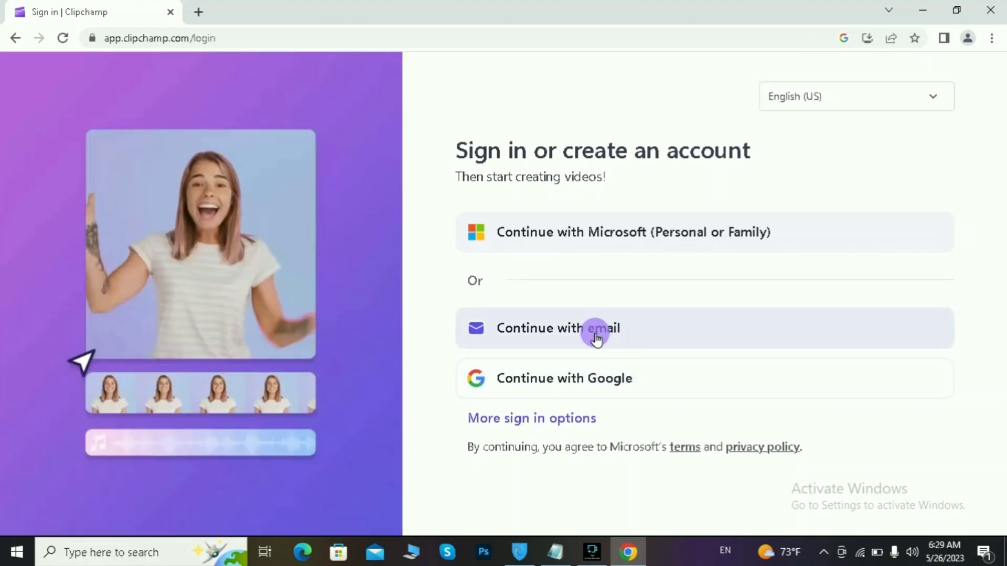
pyautogui.click(609, 239)
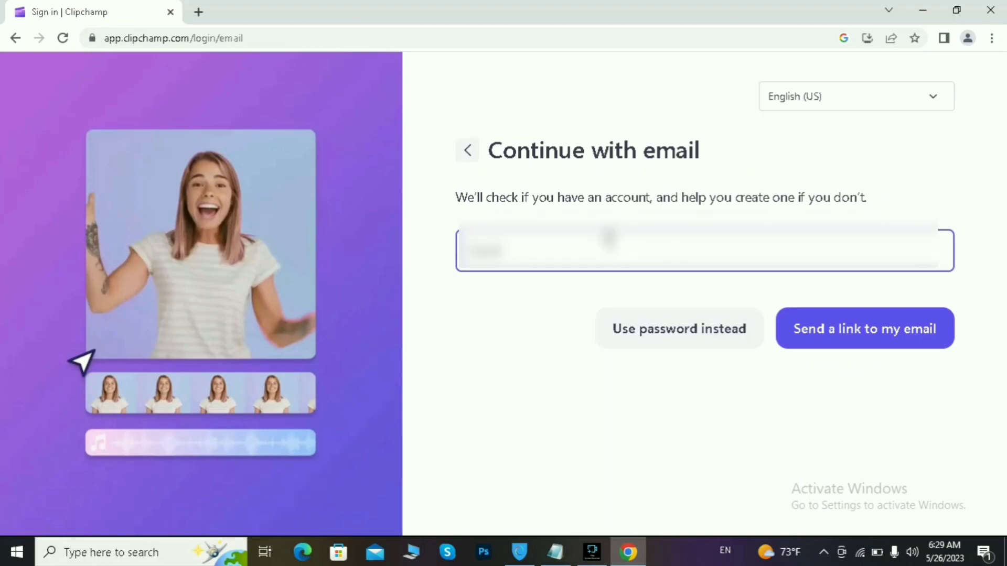
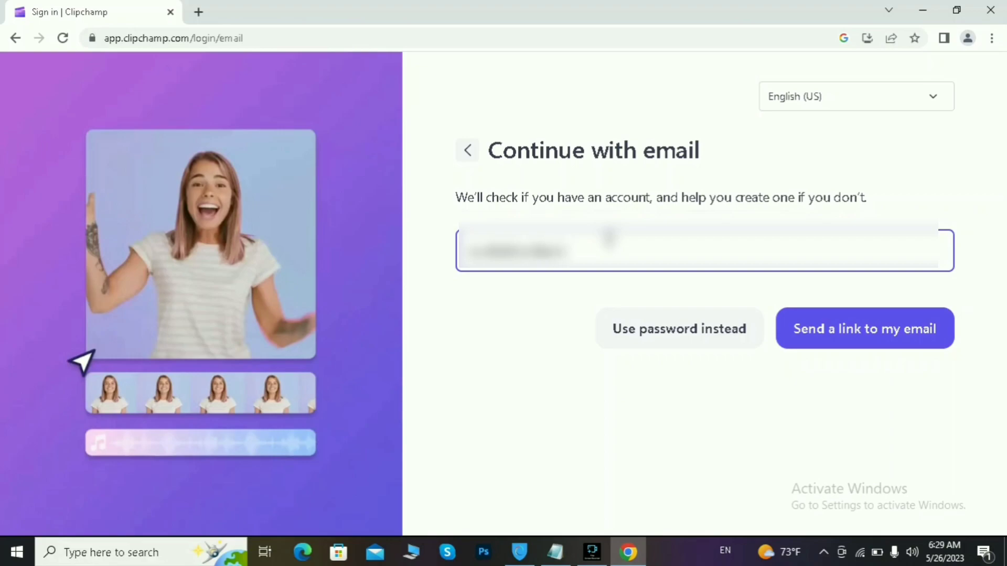
pyautogui.click(816, 334)
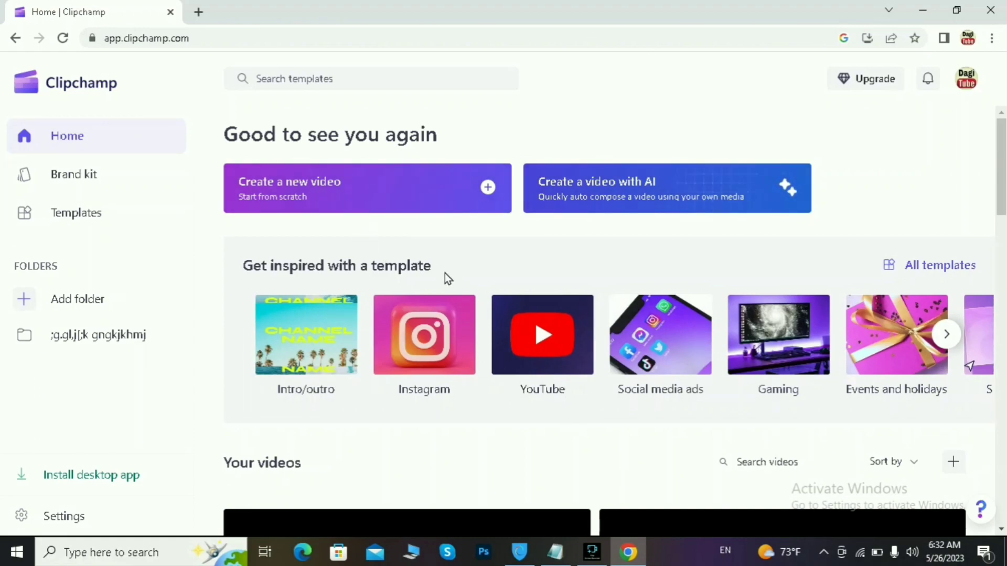
# Step: Choose Create a new video on the Clipchamp Home page
pyautogui.scroll(-3, 432, 301)
pyautogui.scroll(3, 434, 299)
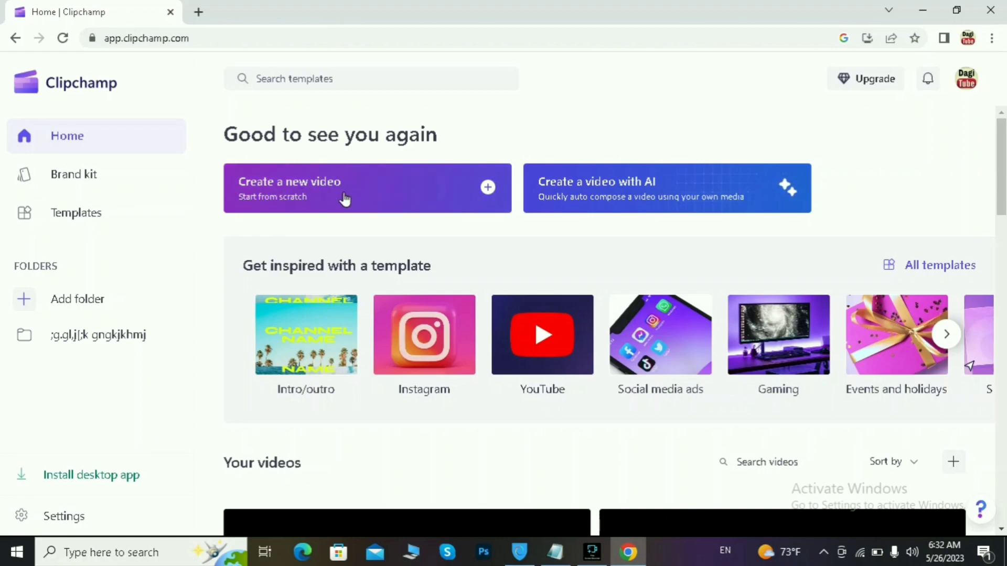
pyautogui.click(488, 189)
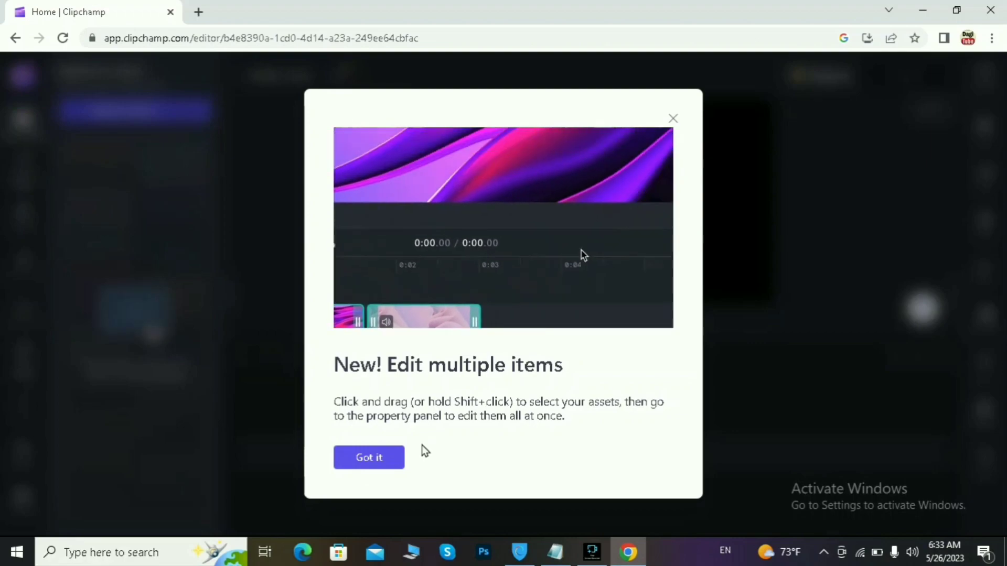
# Step: Dismiss the multiple-items tip and open Text to speech from Record & create
pyautogui.click(378, 465)
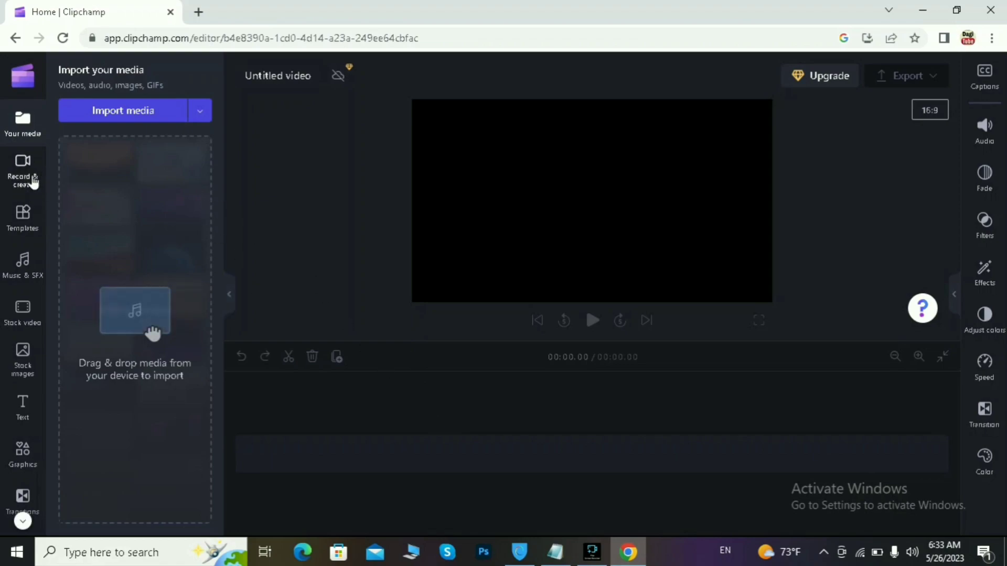
pyautogui.click(31, 180)
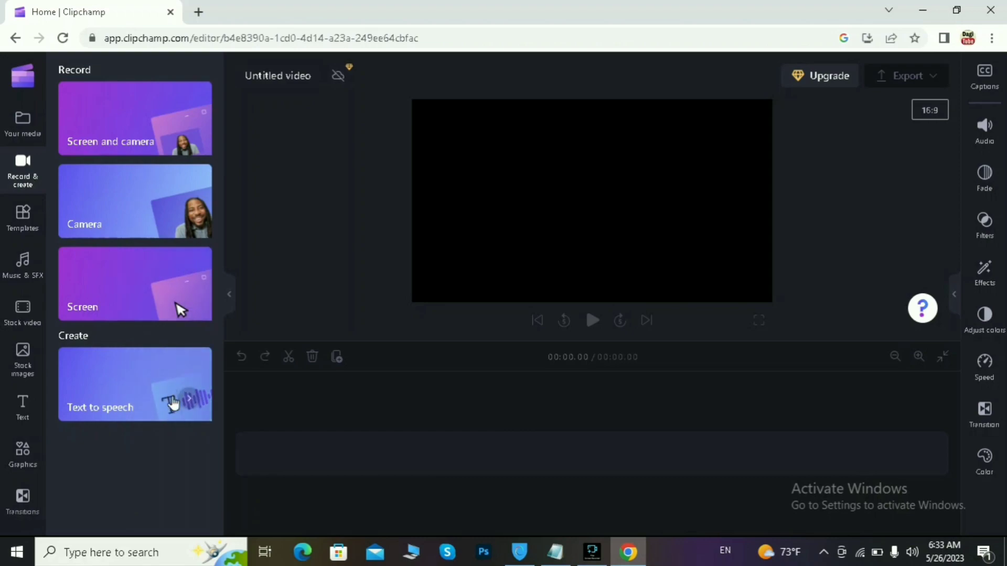
pyautogui.click(172, 397)
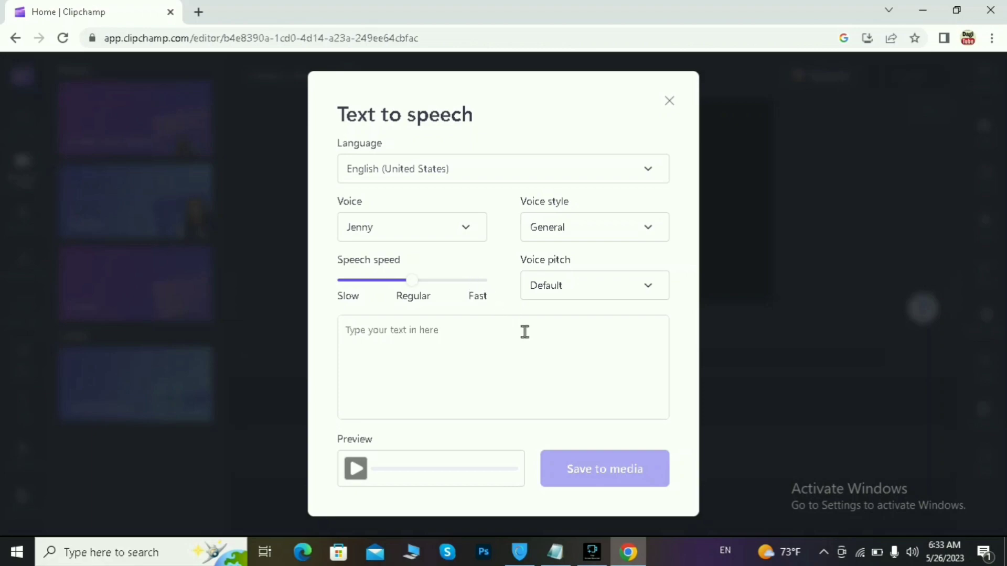
# Step: Browse the list of available voices in the Text to speech dialog
pyautogui.click(472, 227)
pyautogui.scroll(-7, 430, 318)
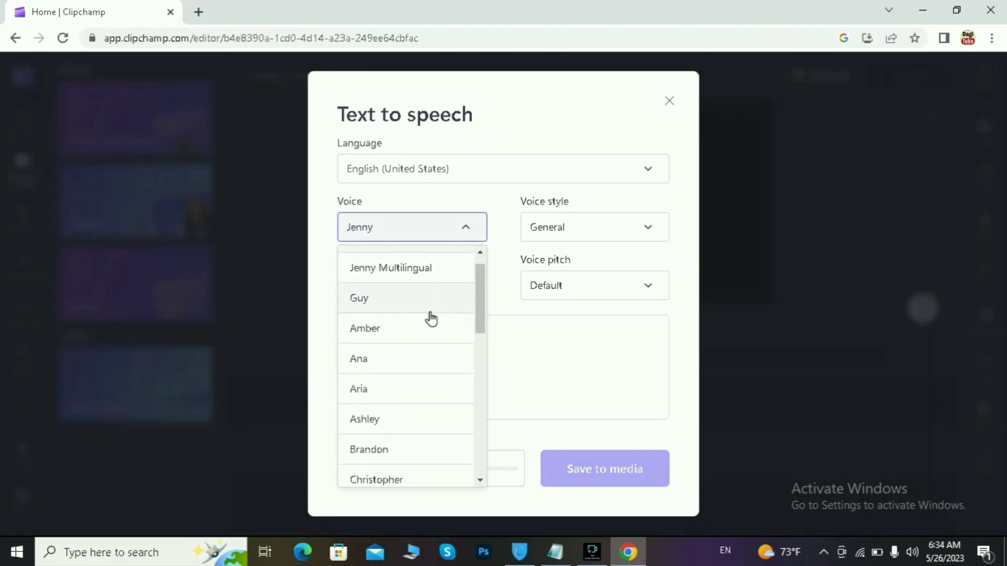
pyautogui.scroll(-3, 430, 318)
pyautogui.scroll(10, 430, 319)
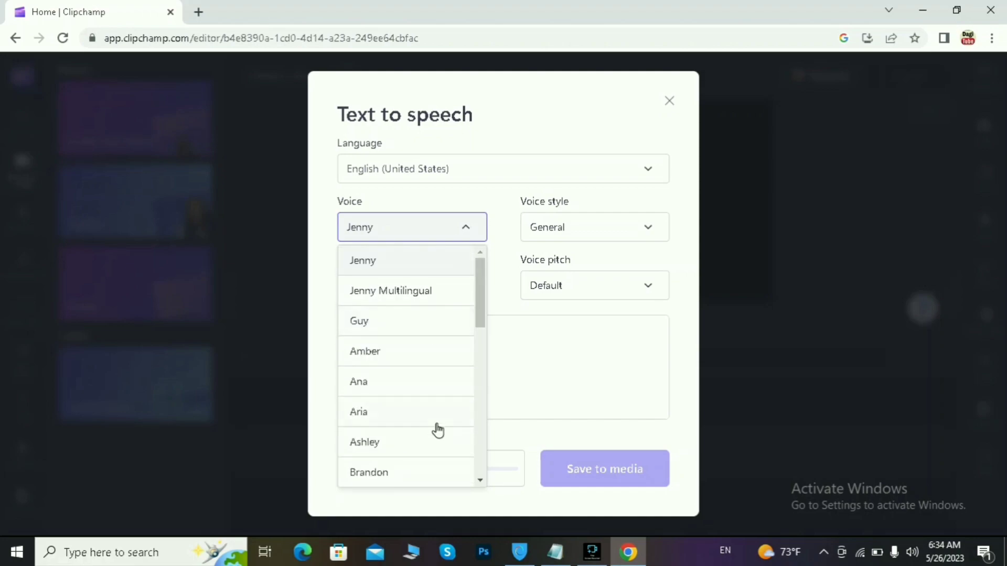
pyautogui.scroll(-10, 360, 419)
pyautogui.scroll(10, 360, 420)
# Step: Open the Language list and scroll back to its top where Amharic (Ethiopia) appears
pyautogui.click(583, 174)
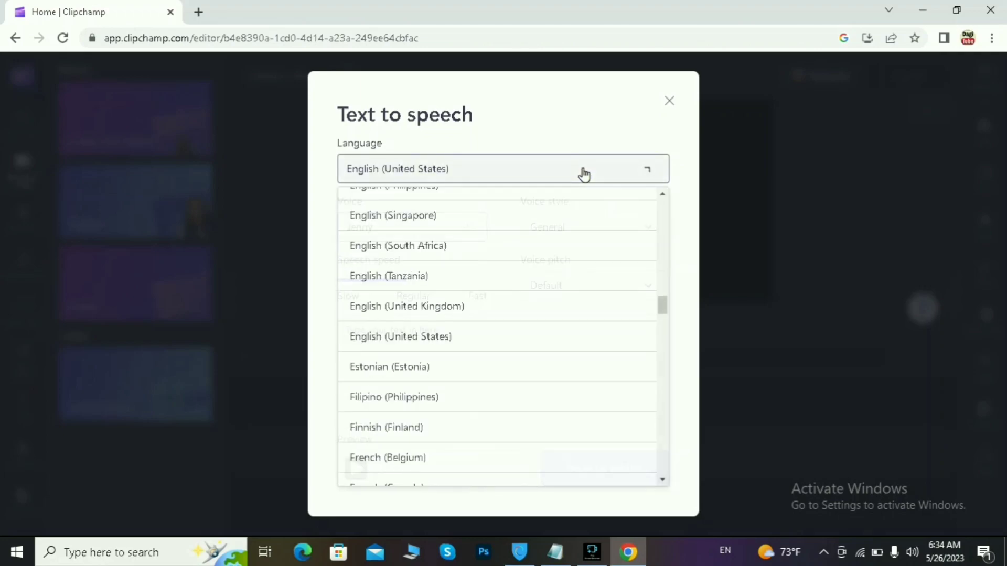
pyautogui.scroll(-1, 548, 320)
pyautogui.scroll(-15, 548, 321)
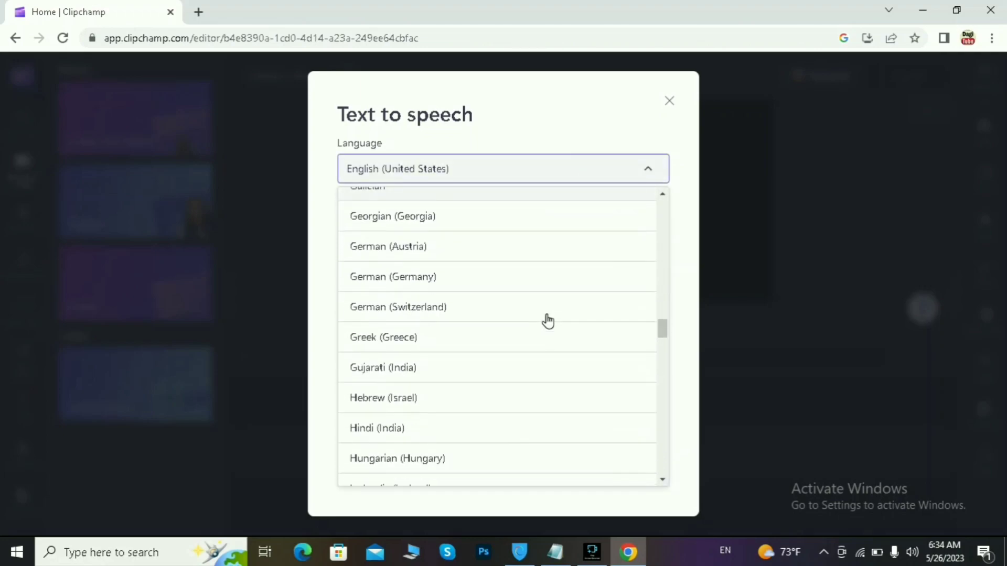
pyautogui.scroll(-15, 548, 321)
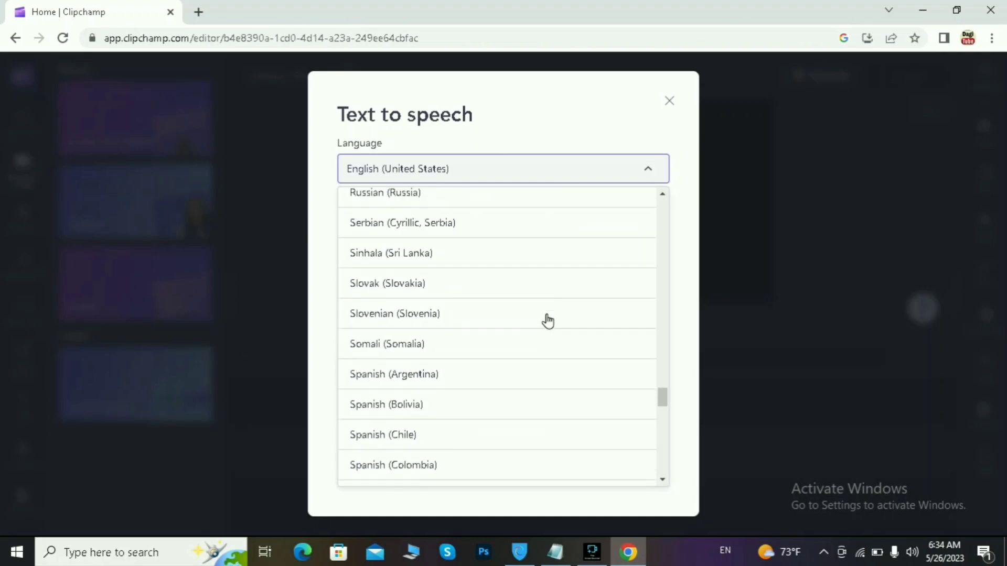
pyautogui.scroll(-10, 548, 320)
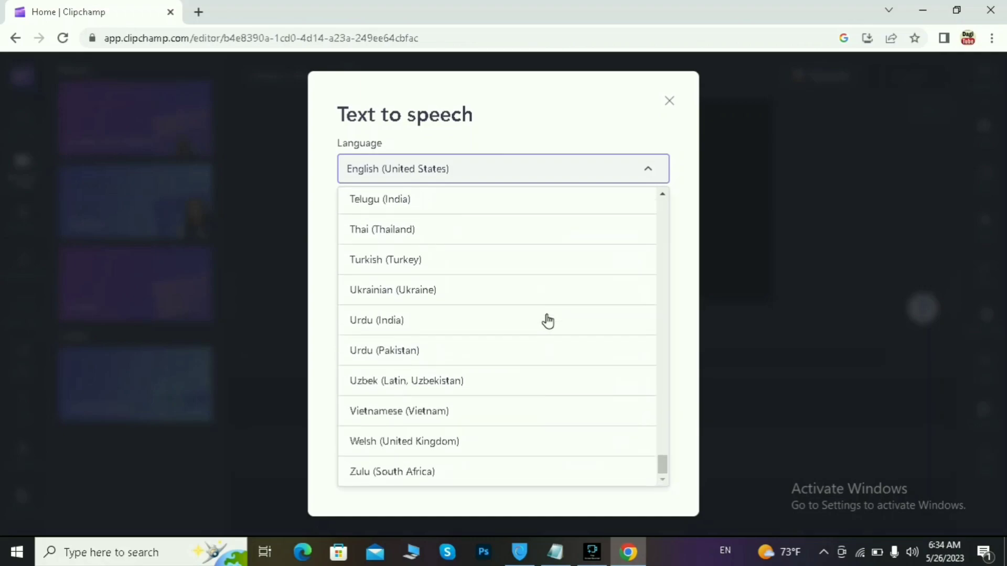
pyautogui.scroll(20, 447, 278)
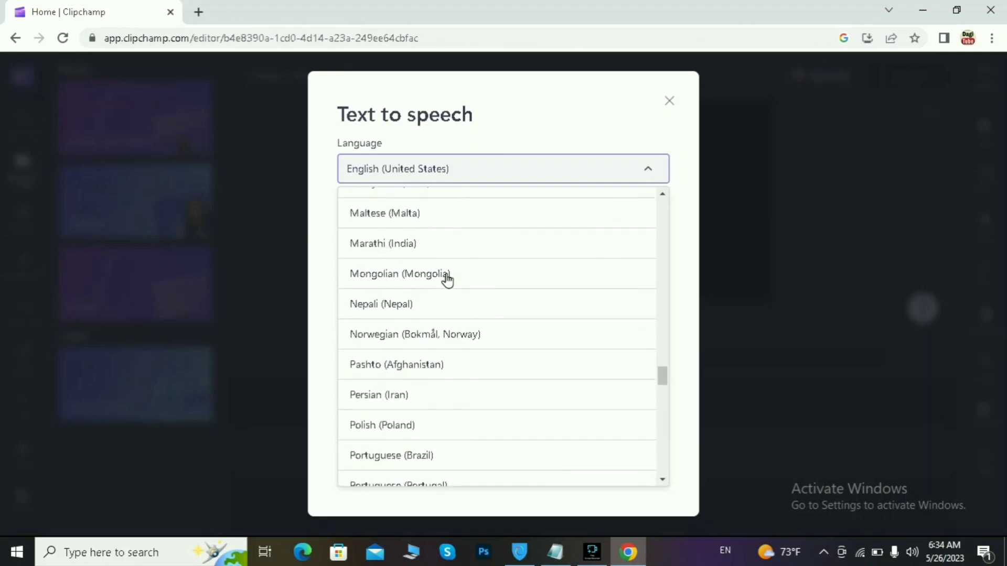
pyautogui.scroll(15, 447, 278)
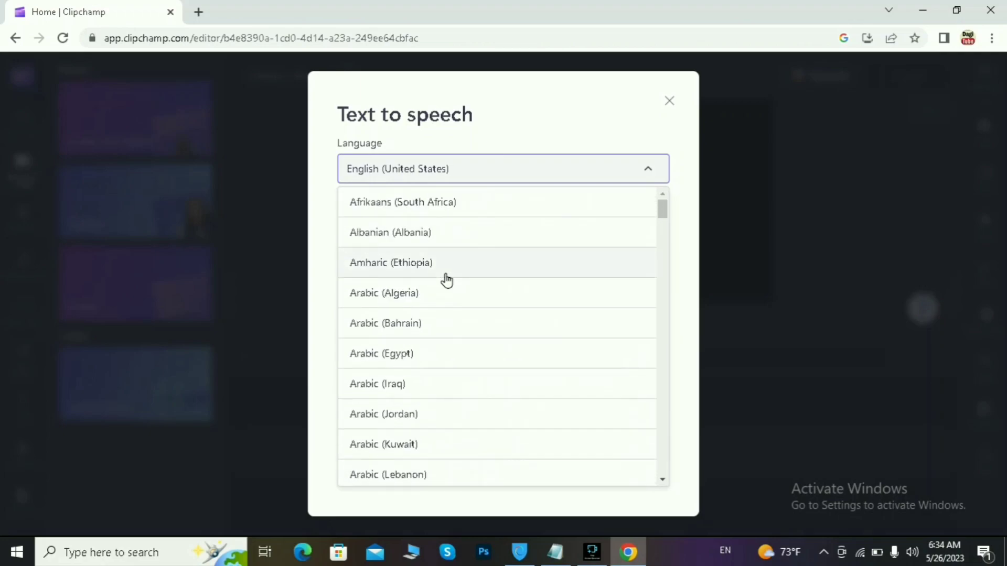
# Step: Set the language to Amharic (Ethiopia) and the voice to Ameha, after briefly trying Mekdes
pyautogui.click(420, 268)
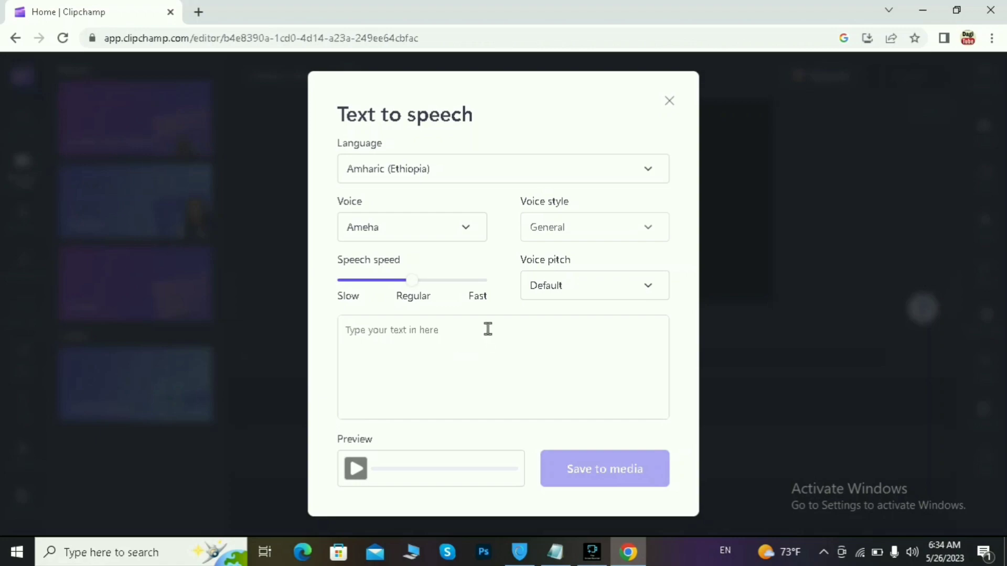
pyautogui.click(466, 241)
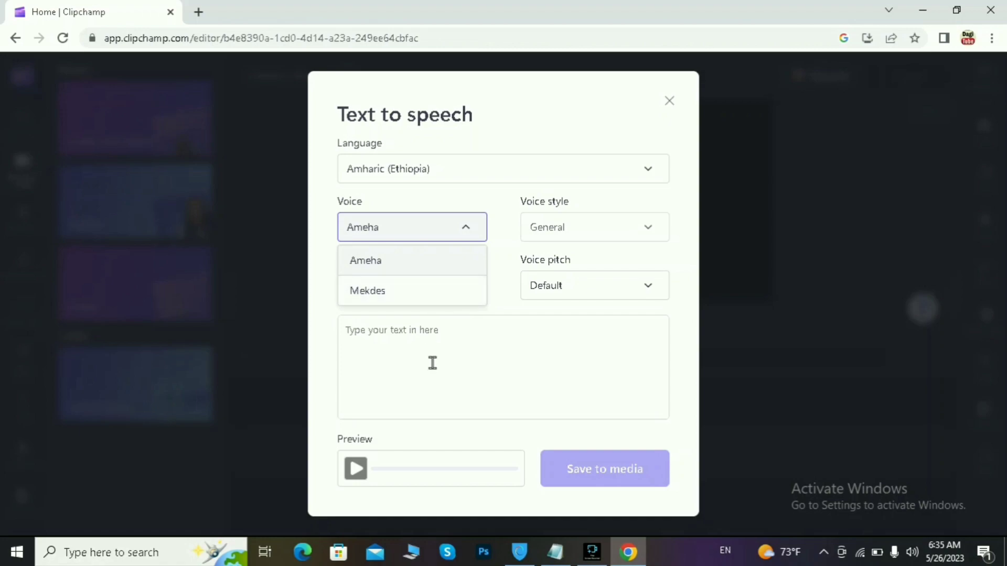
pyautogui.click(424, 260)
pyautogui.click(468, 225)
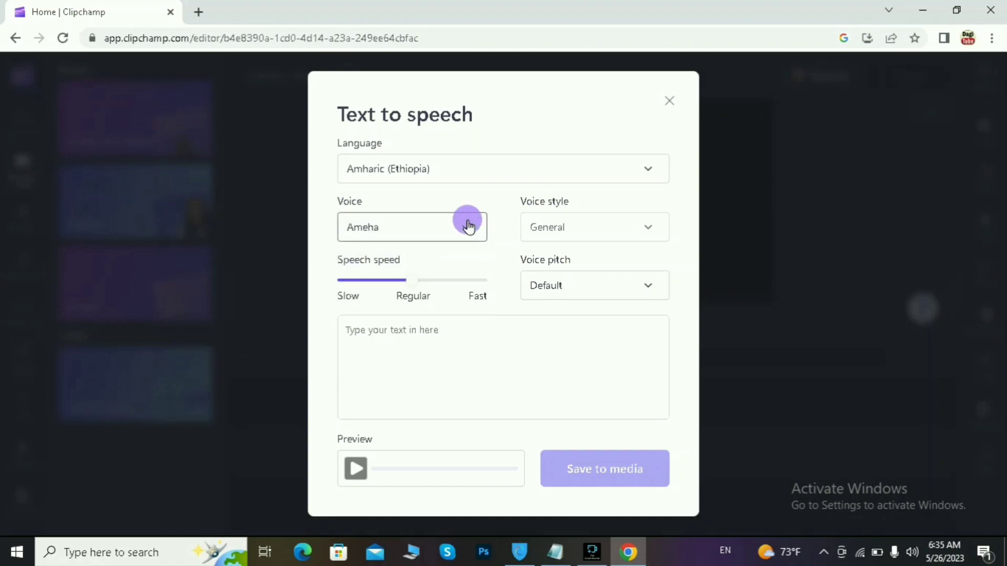
pyautogui.click(447, 290)
pyautogui.click(469, 228)
pyautogui.click(434, 256)
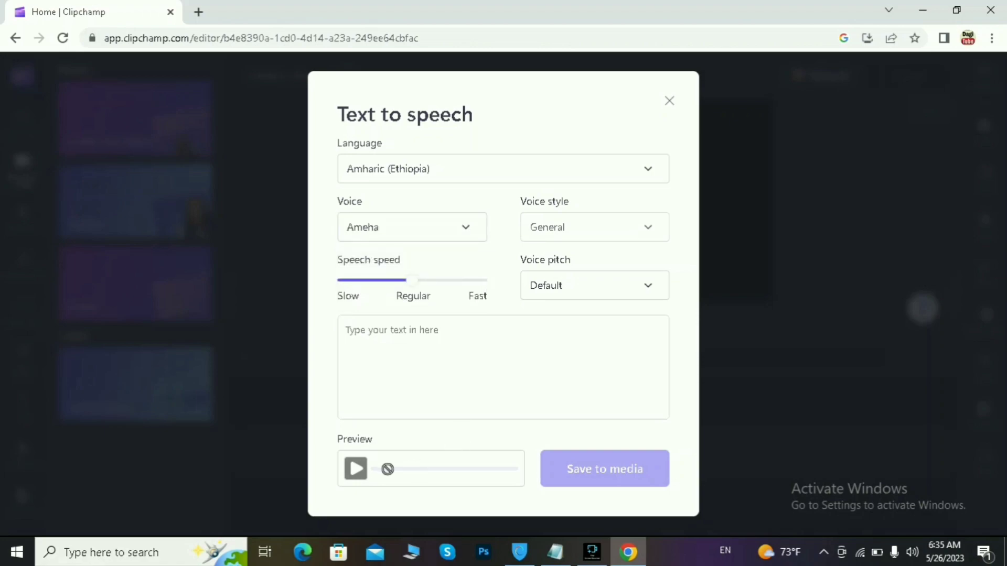
# Step: Copy the entire Amharic article from Notepad and return to the Chrome window
pyautogui.click(266, 552)
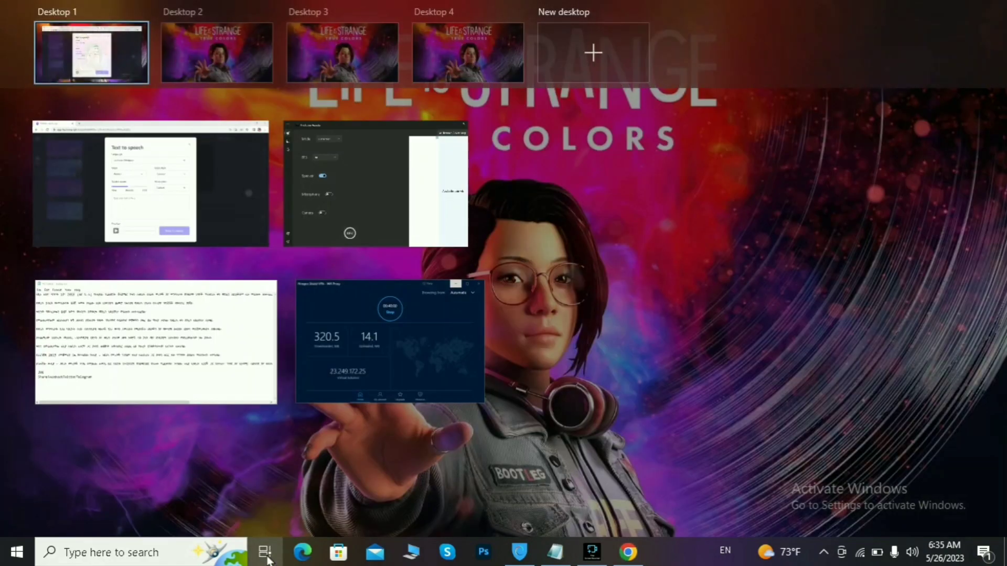
pyautogui.click(201, 386)
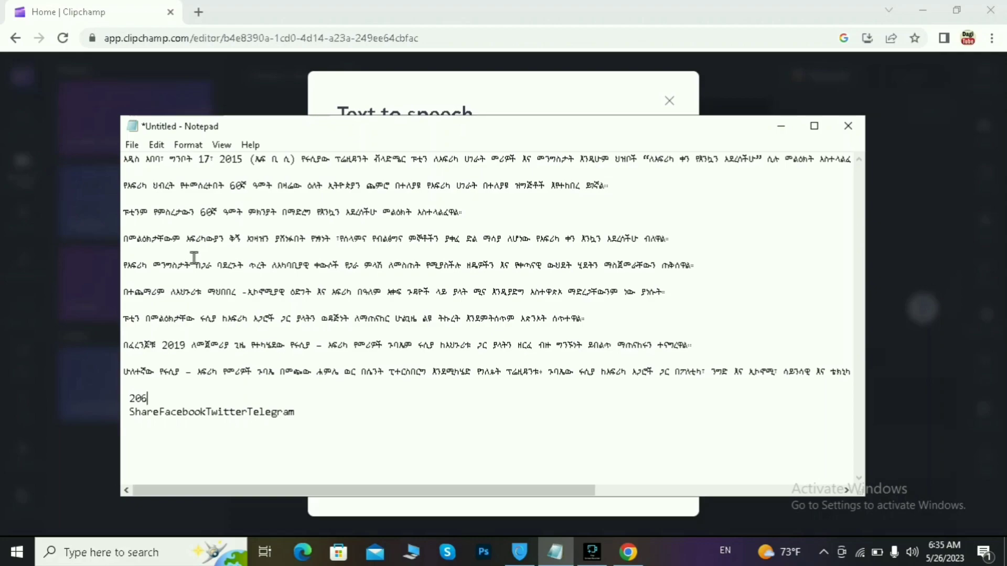
pyautogui.click(122, 160)
pyautogui.moveTo(123, 160); pyautogui.dragTo(369, 445)
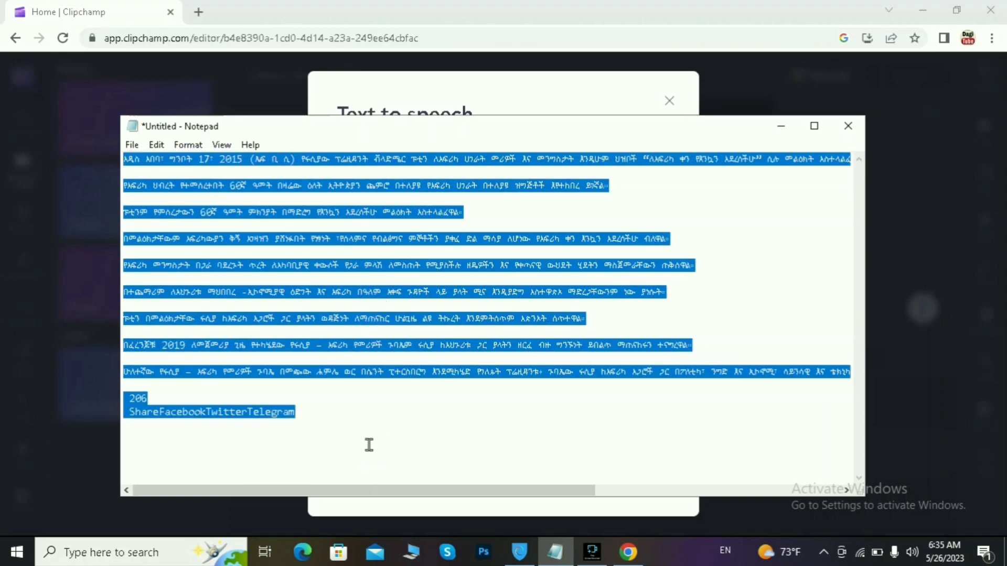
pyautogui.rightClick(357, 295)
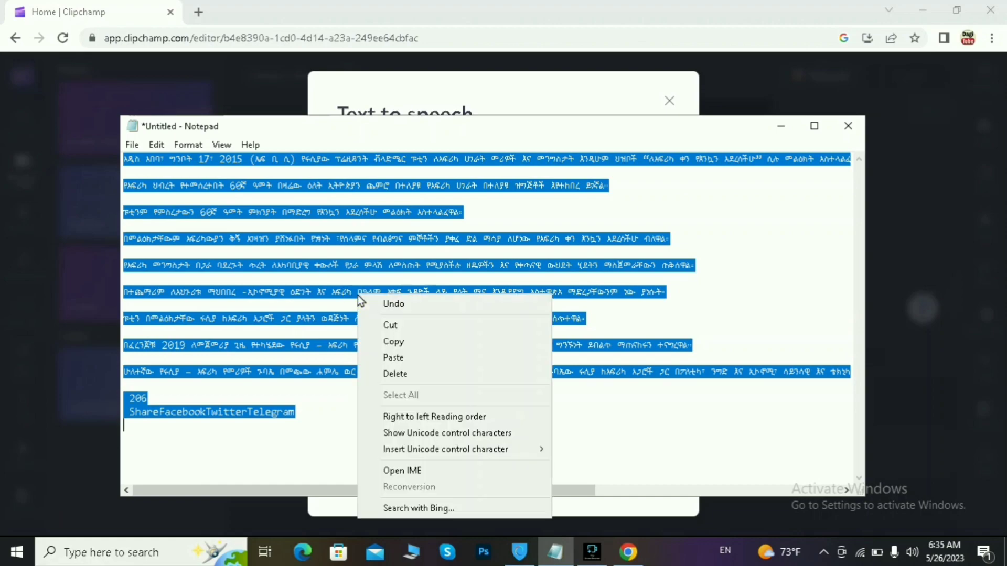
pyautogui.click(394, 340)
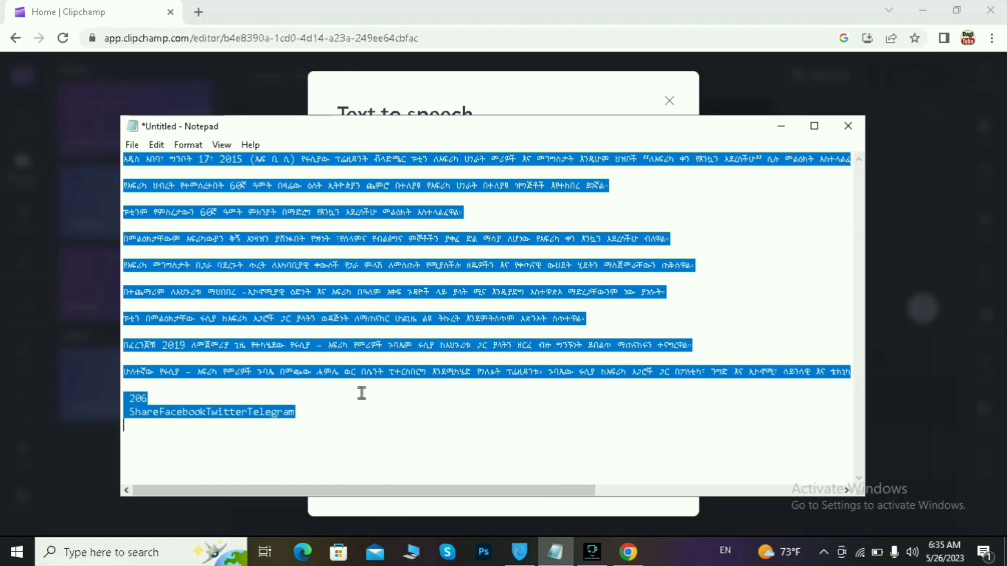
pyautogui.click(533, 107)
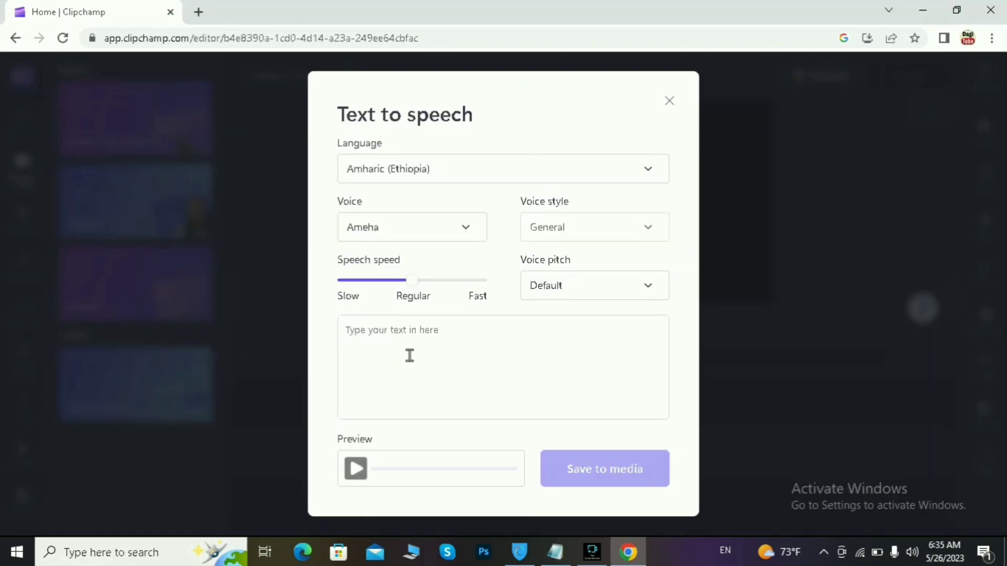
# Step: Paste the Amharic article into the 'Type your text in here' box and scroll through it
pyautogui.click(372, 331)
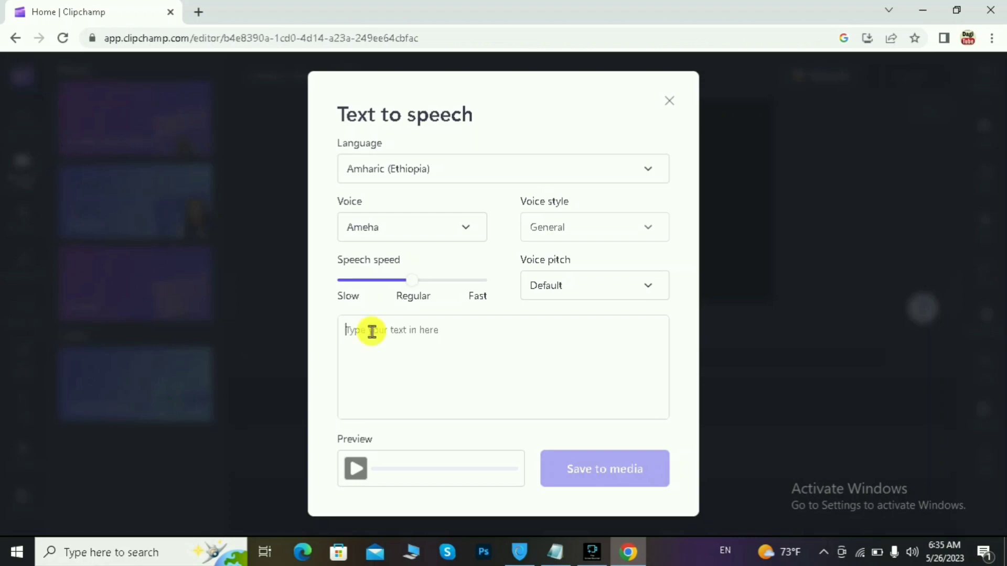
pyautogui.rightClick(372, 332)
pyautogui.click(428, 195)
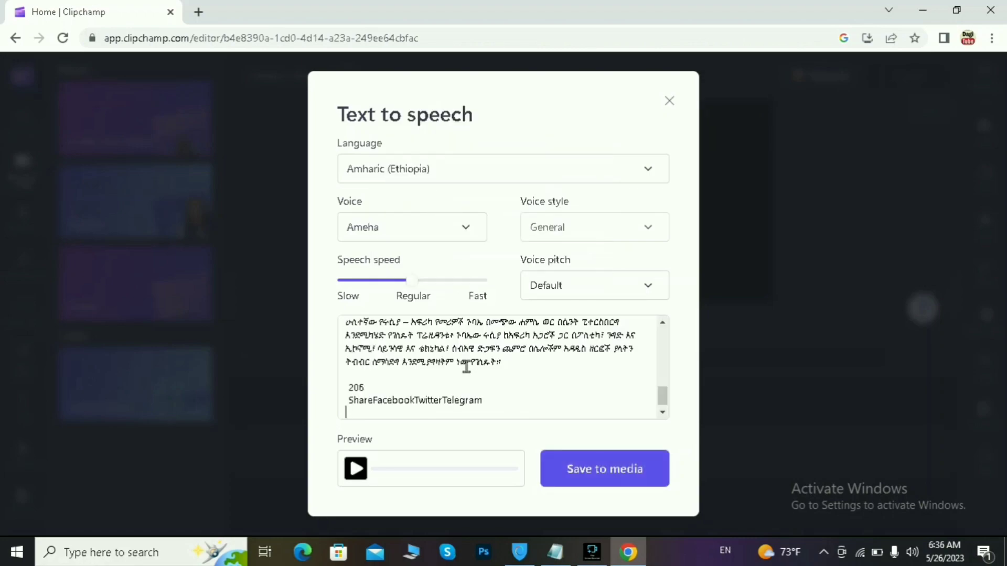
pyautogui.scroll(10, 467, 367)
pyautogui.scroll(-10, 466, 367)
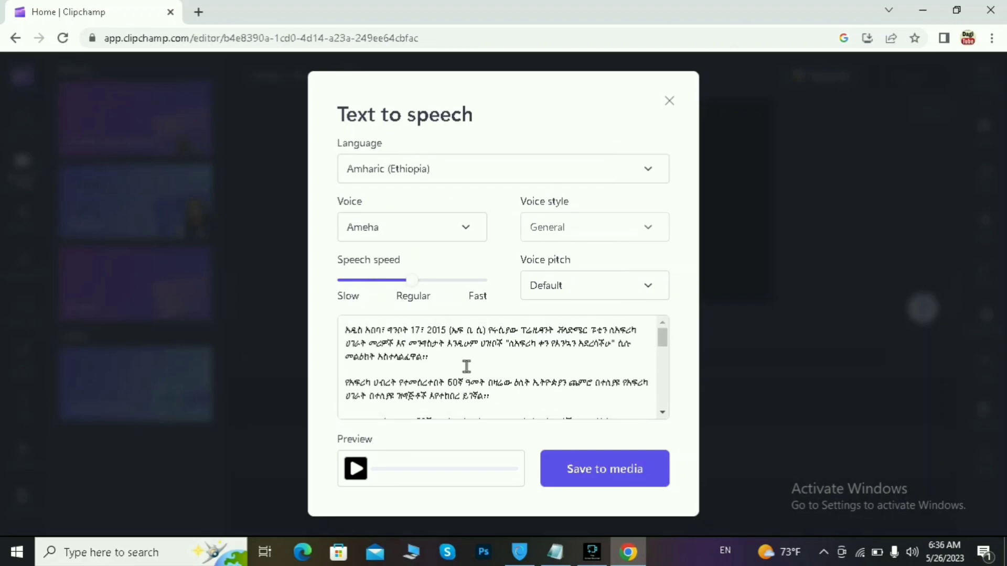
pyautogui.scroll(10, 466, 367)
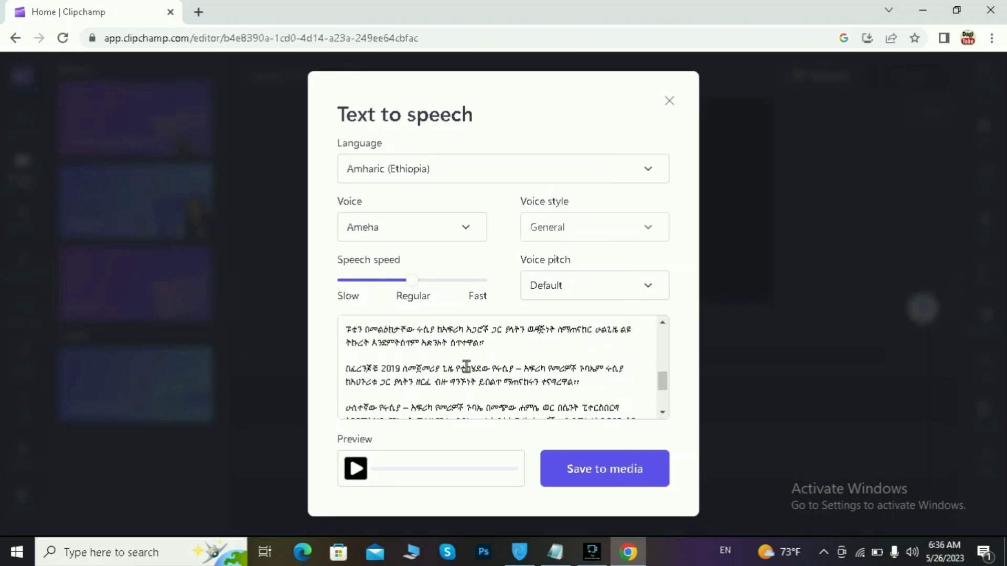
pyautogui.scroll(-10, 468, 378)
pyautogui.scroll(10, 469, 379)
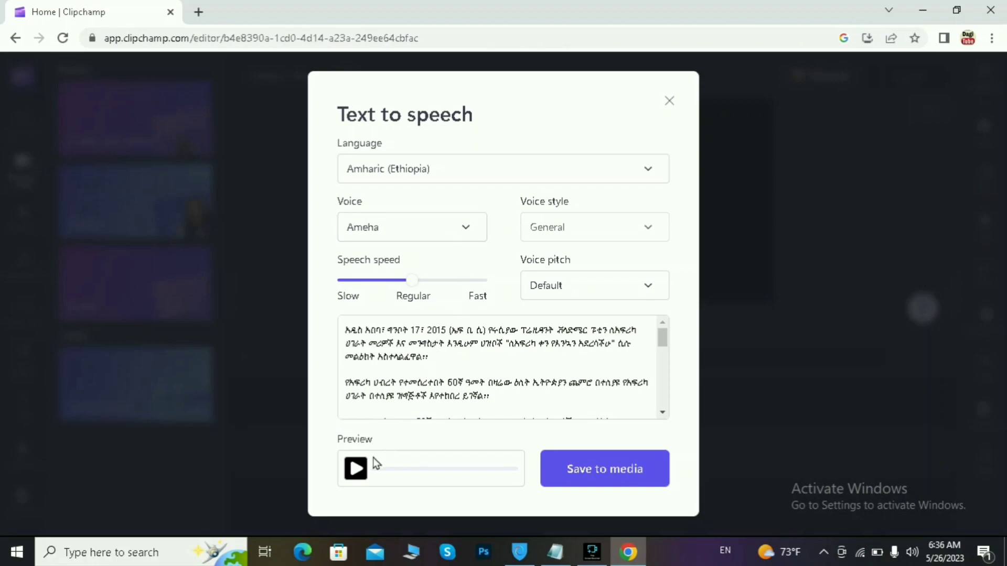
# Step: Play the Amharic speech preview and lower the system volume to 63
pyautogui.click(356, 472)
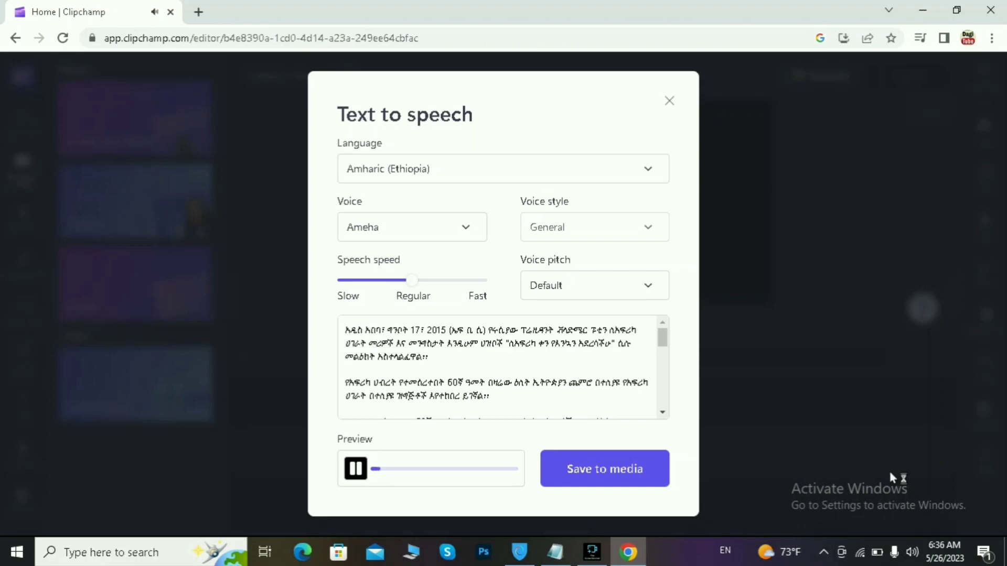
pyautogui.click(912, 552)
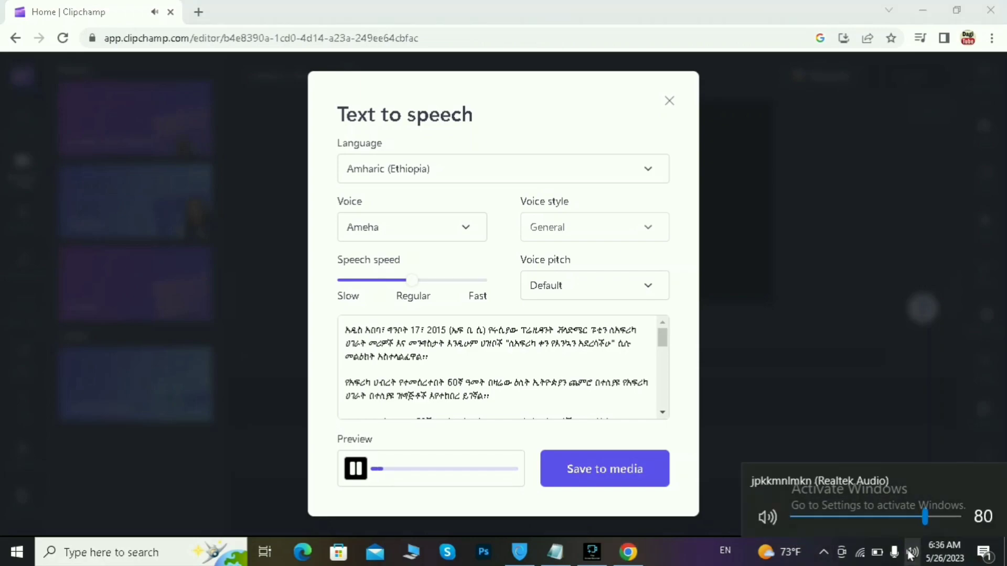
pyautogui.click(898, 518)
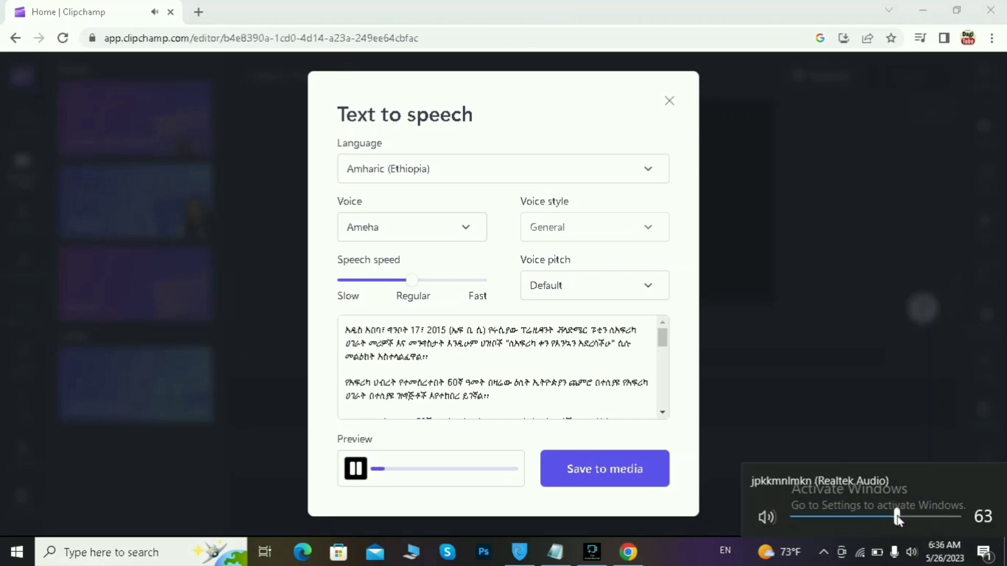
# Step: Cancel leaving the text-to-speech window, then pause the Ameha voice preview
pyautogui.click(984, 398)
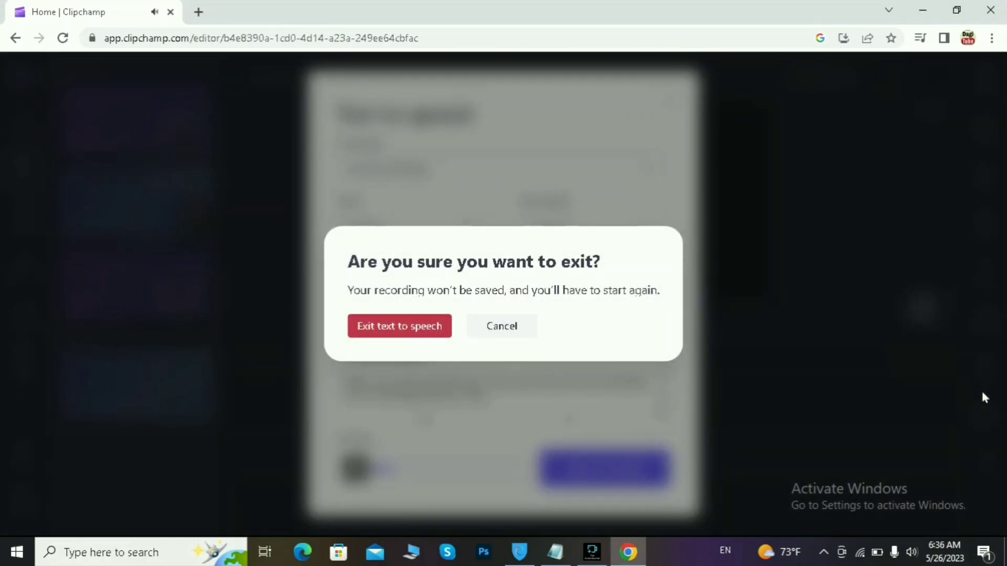
pyautogui.click(494, 331)
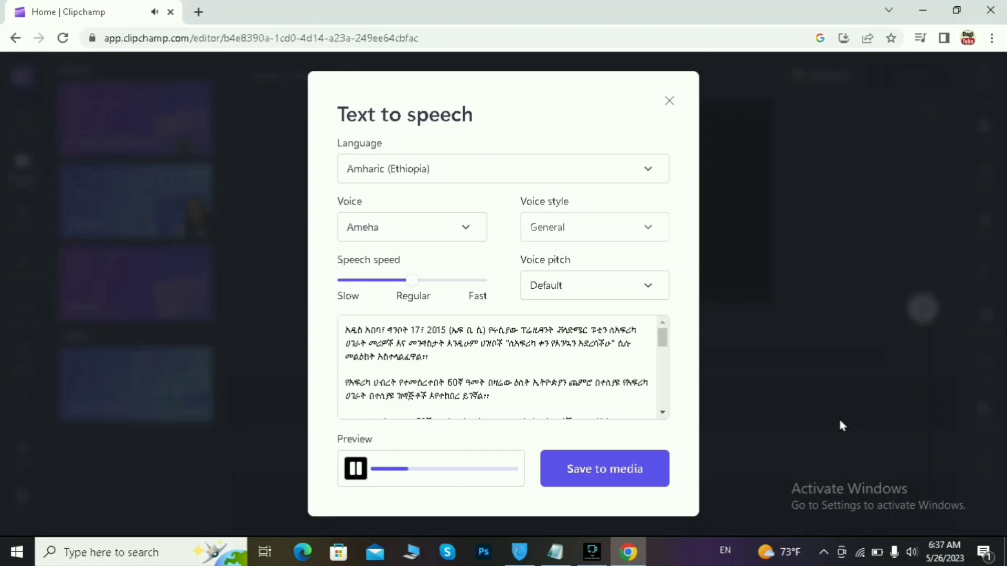
pyautogui.click(355, 469)
# Step: Switch the voice to Mekdes and play, then pause, its Amharic preview
pyautogui.click(356, 468)
pyautogui.click(464, 227)
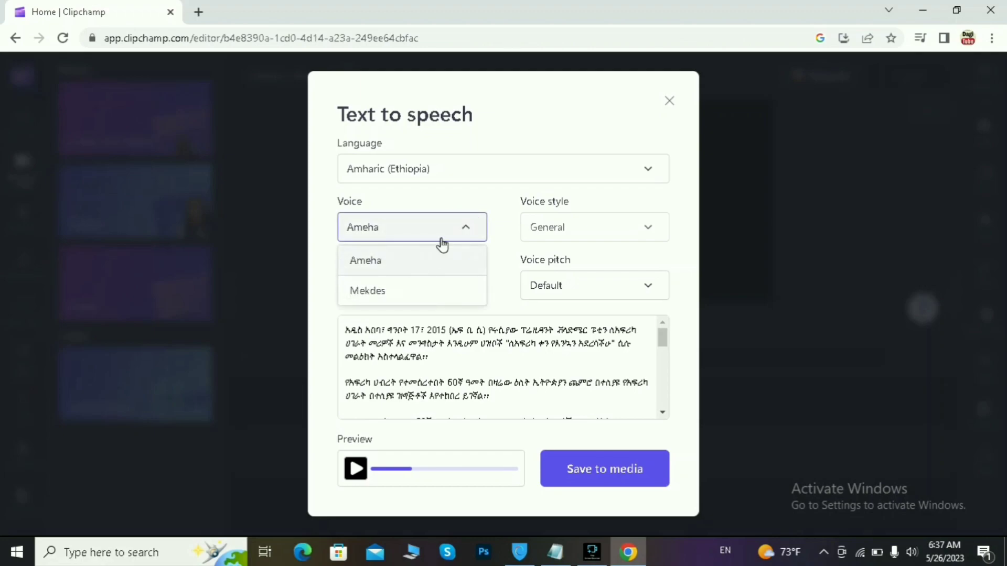
pyautogui.click(467, 229)
pyautogui.click(467, 229)
pyautogui.click(378, 290)
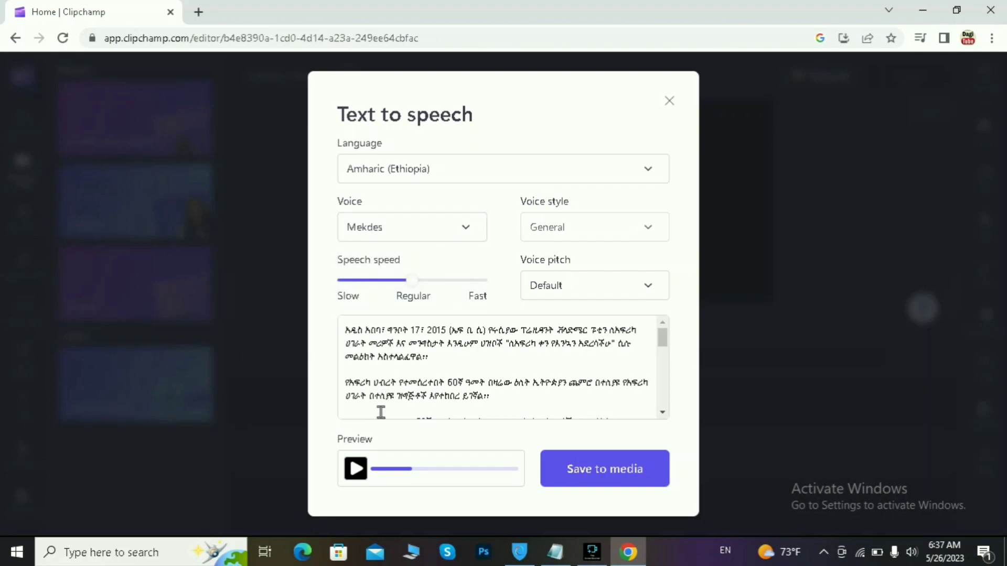
pyautogui.click(357, 469)
pyautogui.click(356, 469)
# Step: Change the voice back to Ameha and play a fresh preview
pyautogui.click(466, 231)
pyautogui.click(406, 265)
pyautogui.click(354, 470)
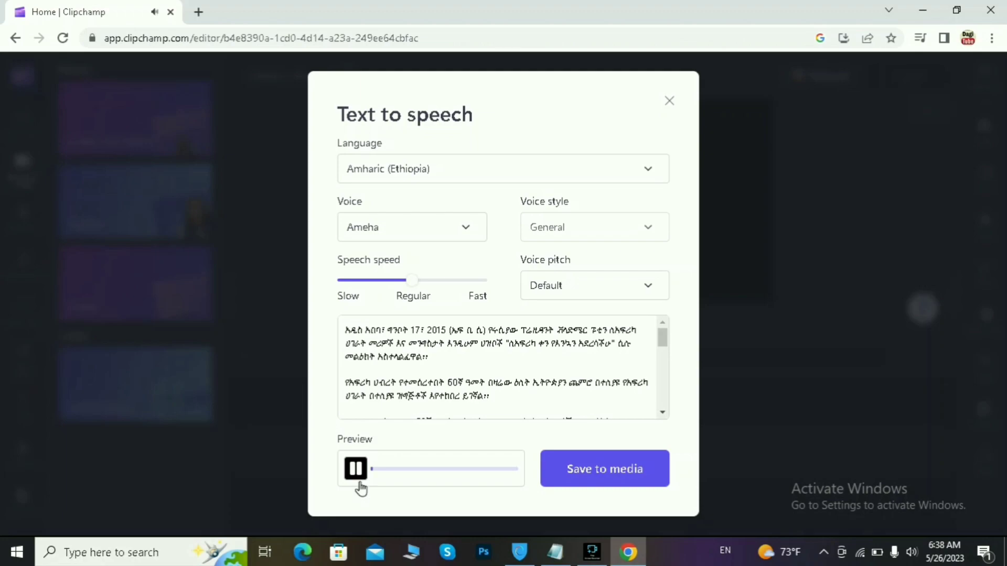
# Step: Save the Ameha voiceover to media as a 1:47 clip and play it in Your media
pyautogui.click(363, 478)
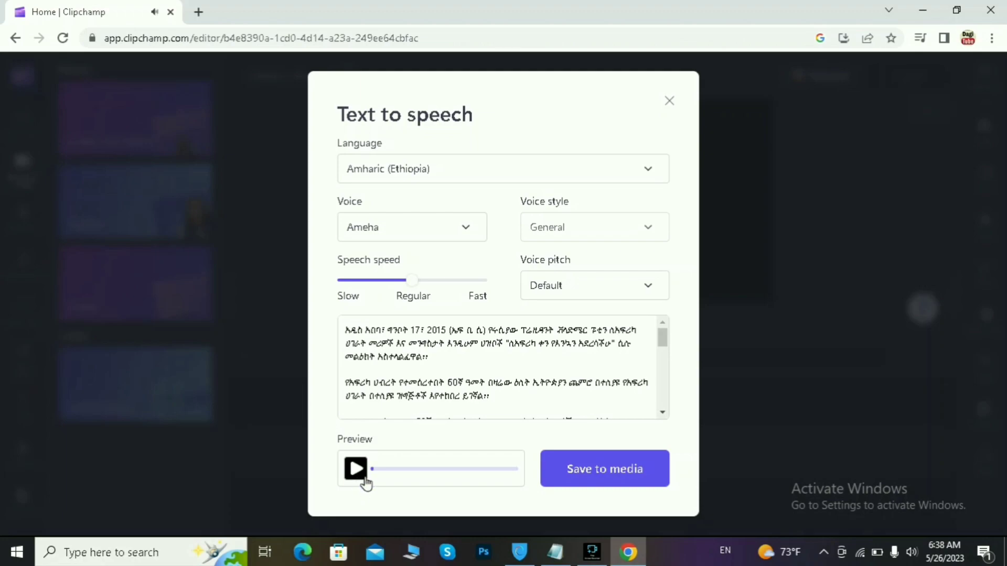
pyautogui.click(610, 477)
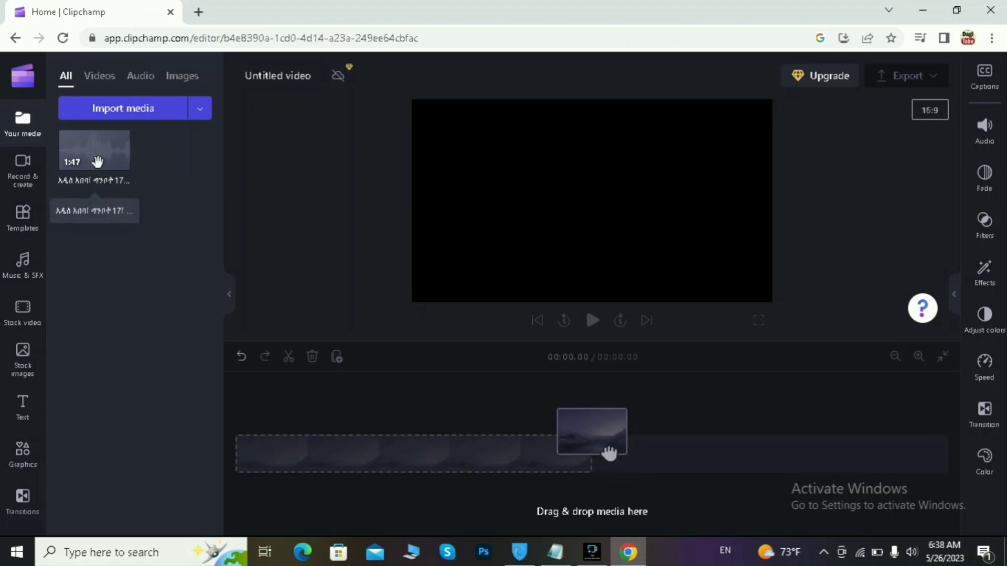
pyautogui.click(122, 162)
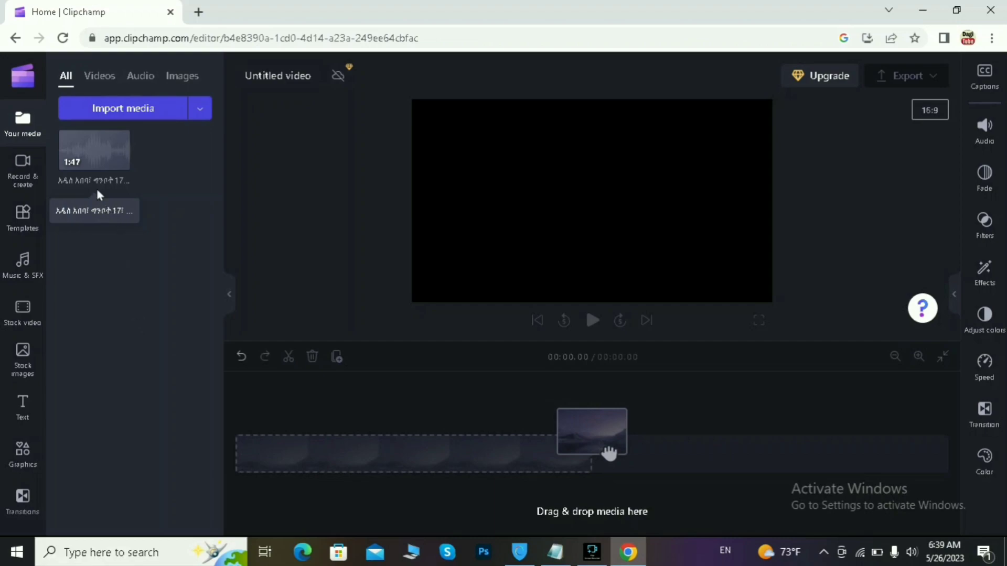
pyautogui.click(93, 151)
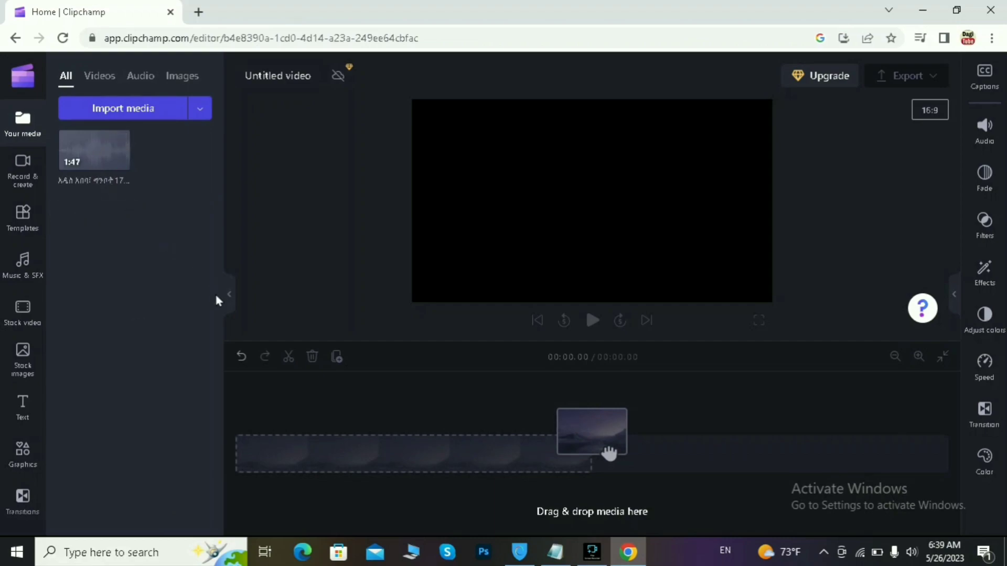
pyautogui.moveTo(100, 163)
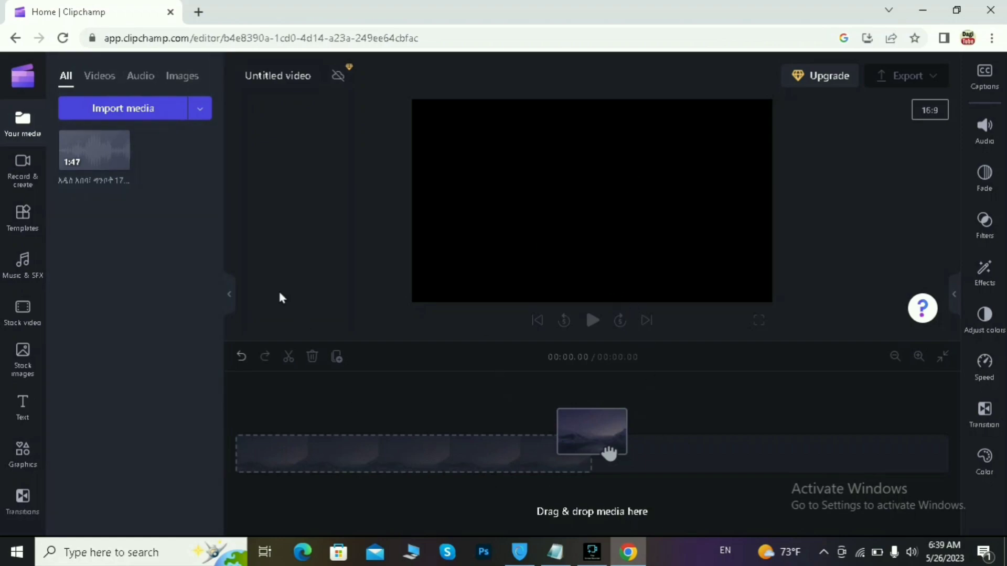
# Step: Add the 1:47 voiceover to the timeline and play its first 6.40 seconds from 0
pyautogui.moveTo(92, 157)
pyautogui.click(120, 166)
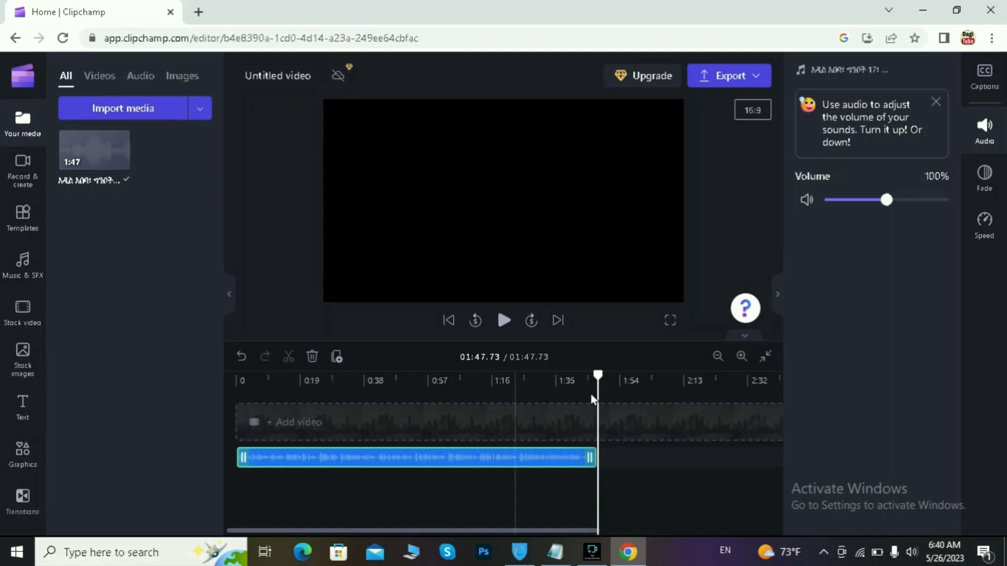
pyautogui.moveTo(598, 373); pyautogui.dragTo(191, 460)
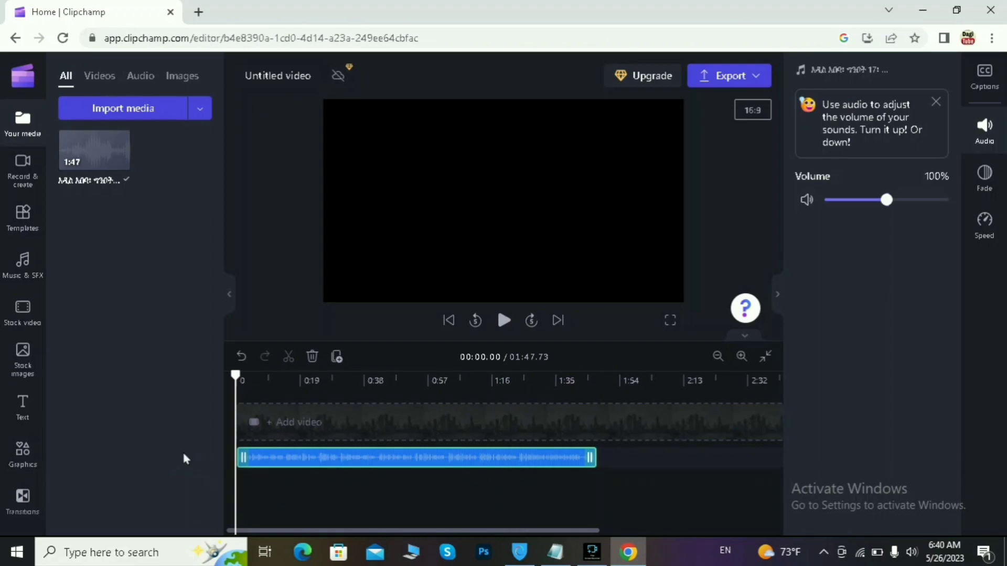
pyautogui.click(504, 322)
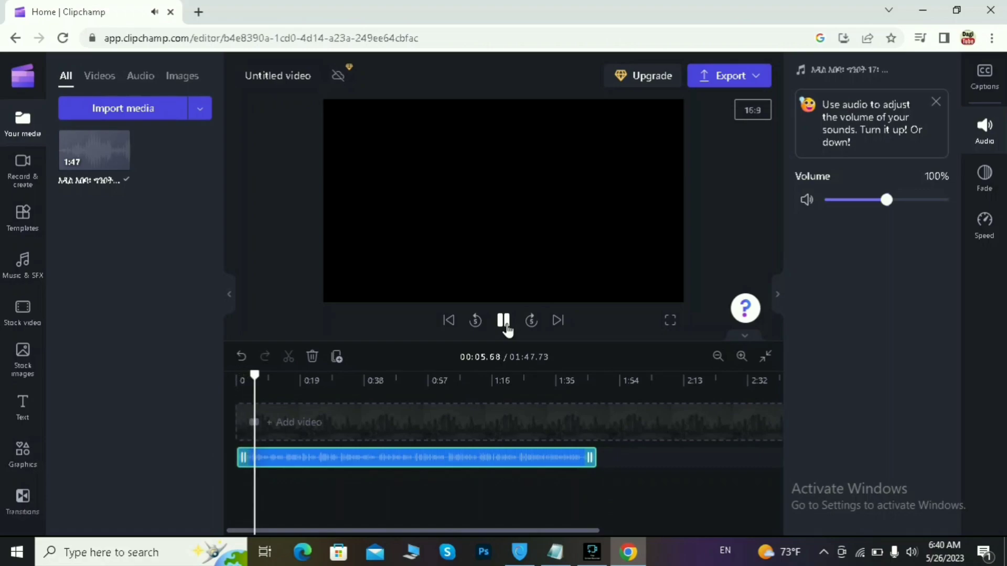
pyautogui.click(504, 322)
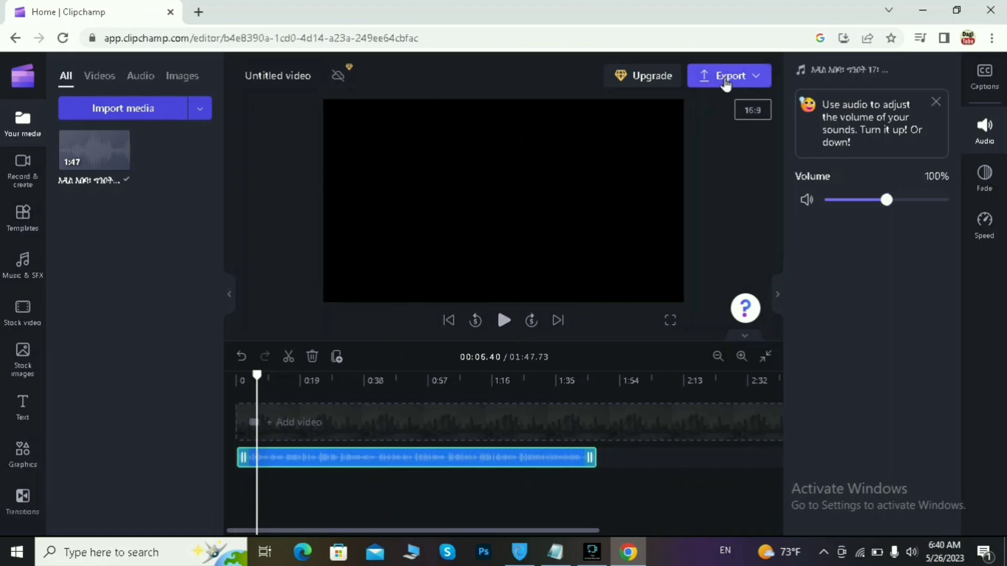
# Step: Export the untitled project as a 1080p video
pyautogui.click(727, 86)
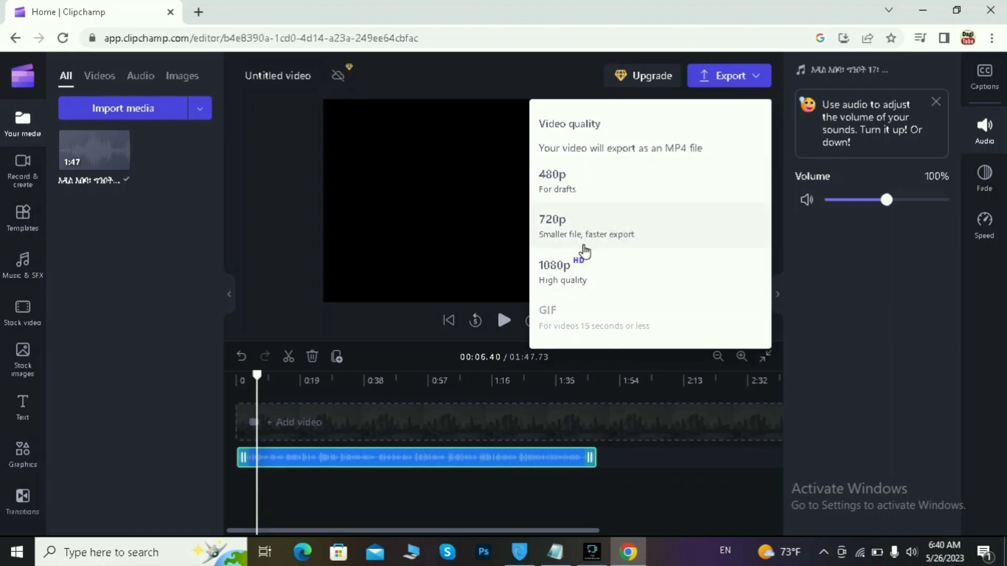
pyautogui.click(565, 273)
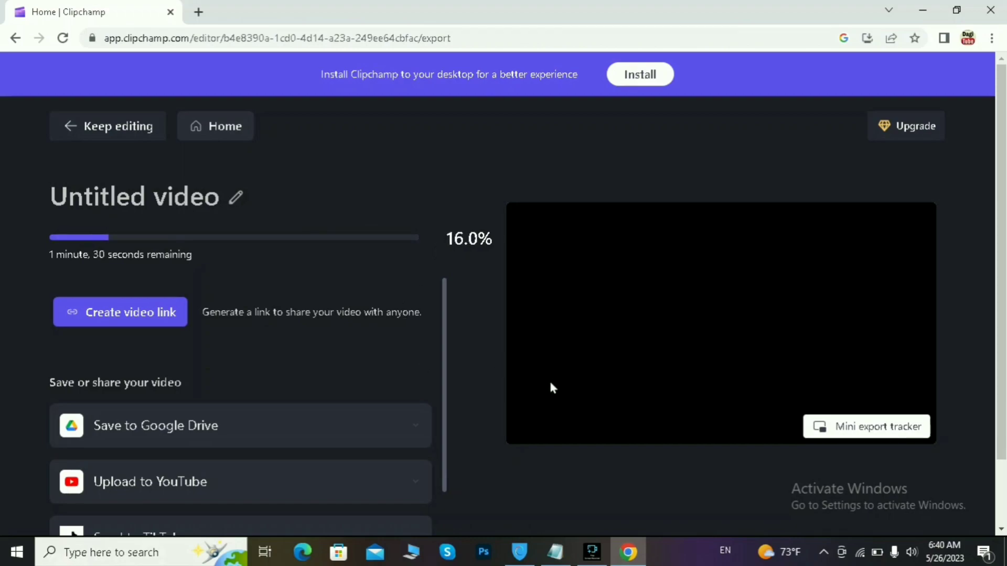
# Step: Browse the Save or share destinations while the 1080p export reaches 50.7%
pyautogui.scroll(-1, 526, 409)
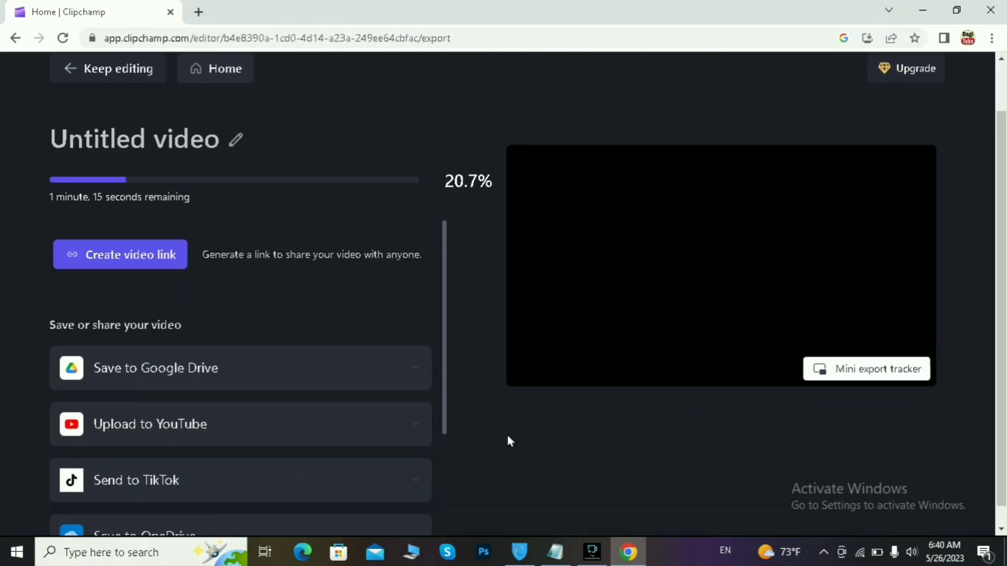
pyautogui.scroll(-1, 507, 437)
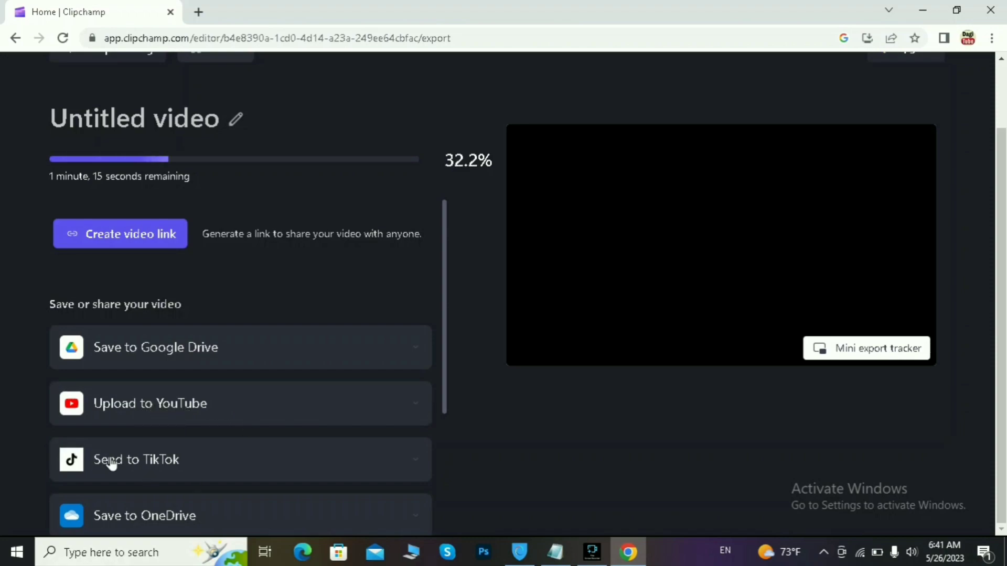
pyautogui.click(142, 461)
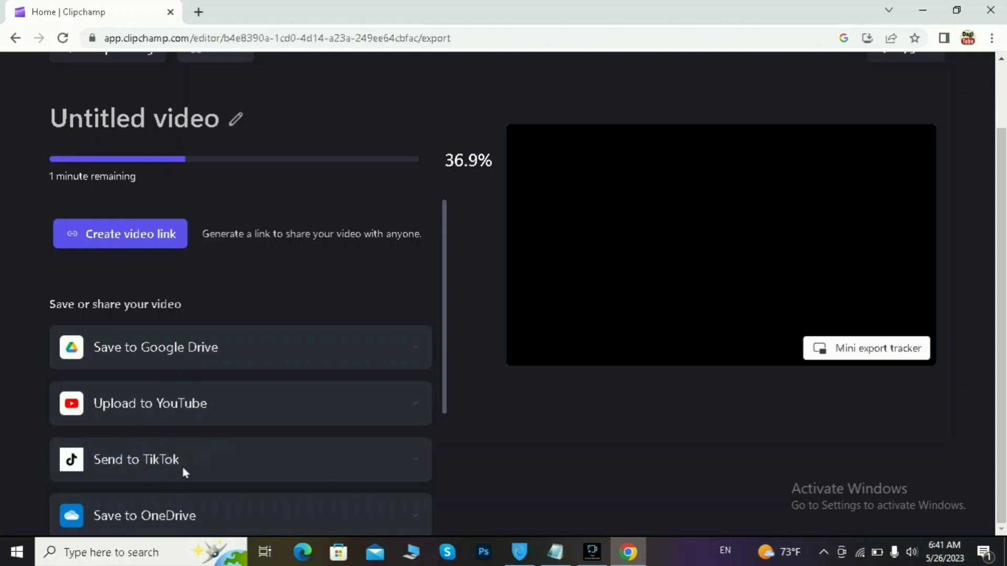
pyautogui.scroll(-4, 183, 468)
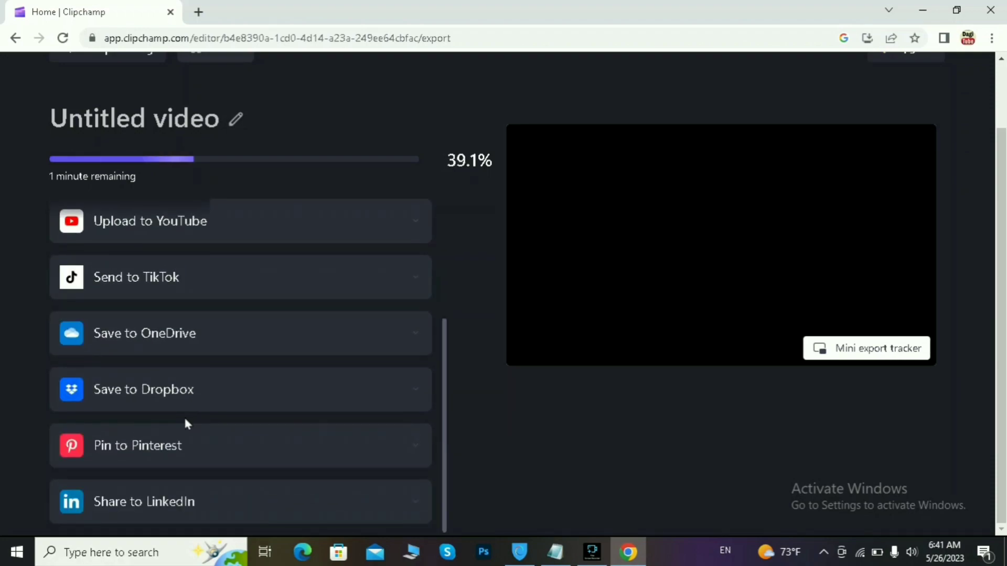
pyautogui.scroll(4, 186, 419)
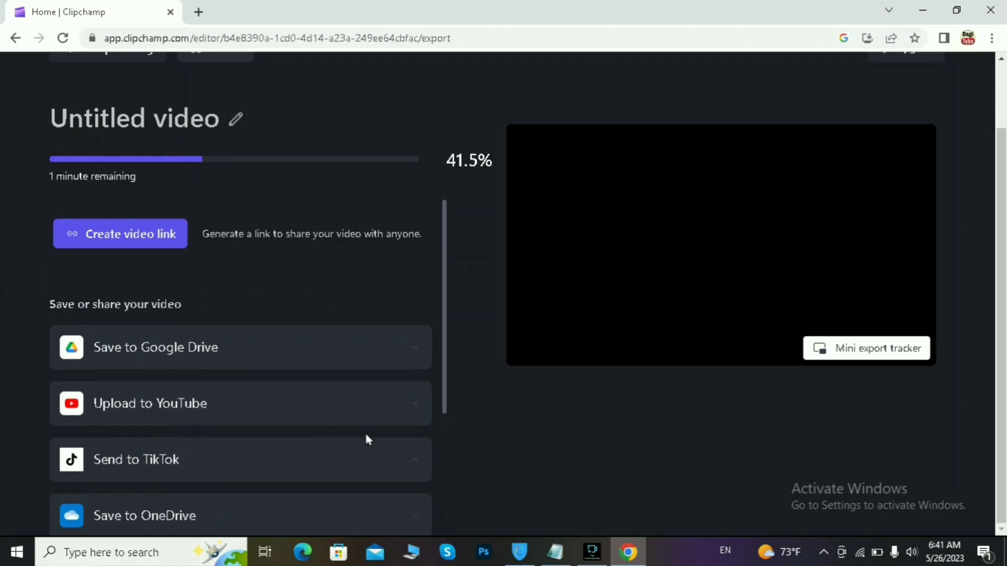
pyautogui.scroll(-2, 225, 472)
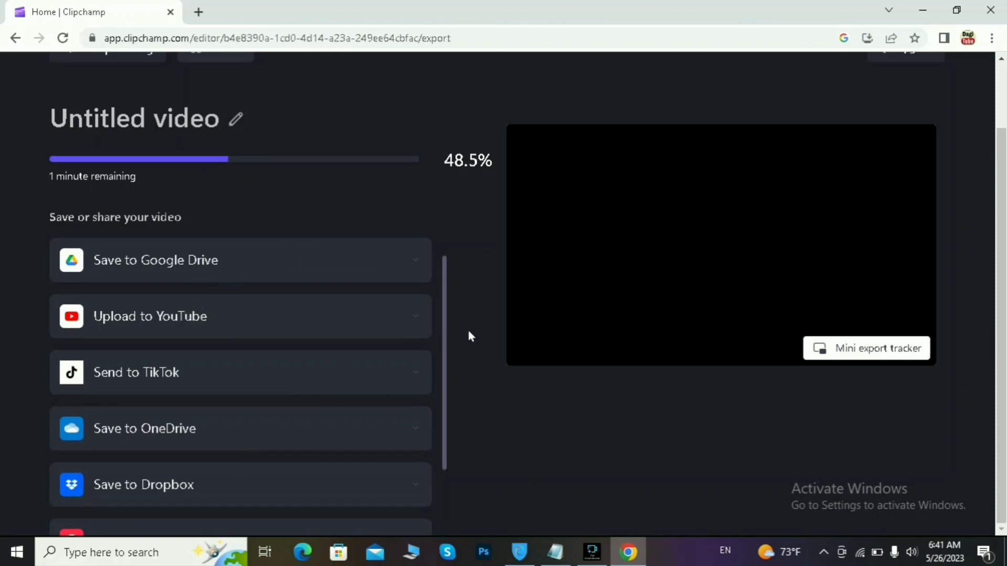
pyautogui.scroll(2, 483, 370)
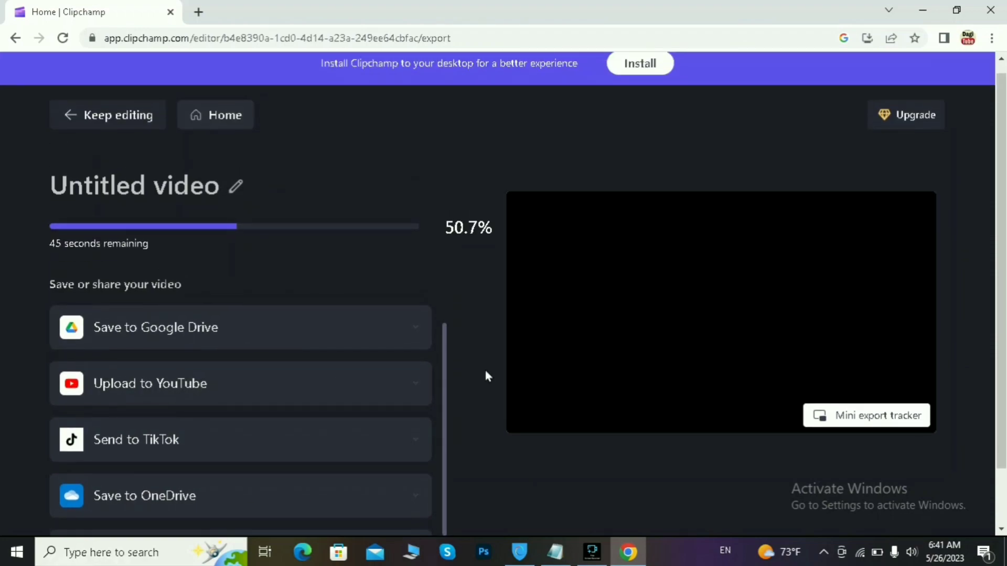